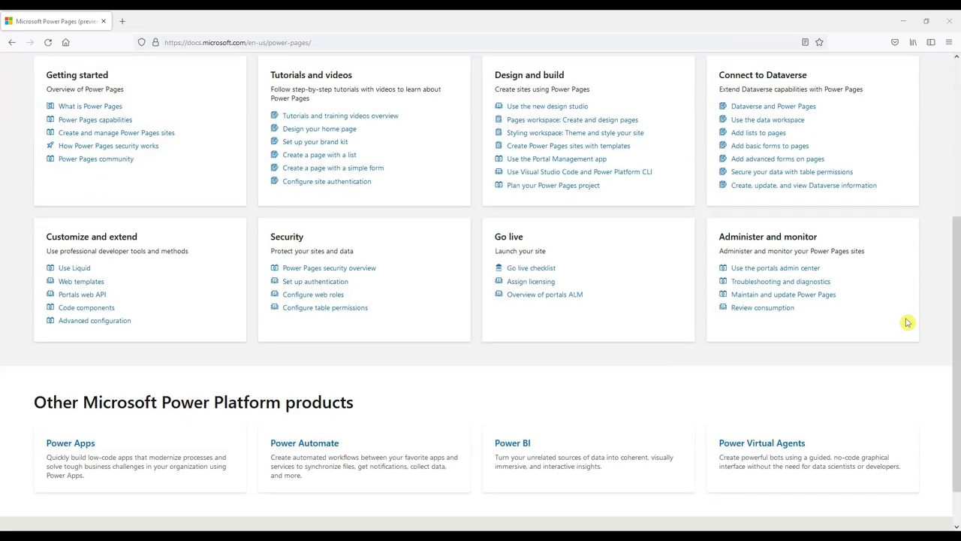
Step: Open the 'What is Power Pages (preview)?' article from Getting started and scroll past its overview image
scroll(907, 322, "up", 2)
scroll(906, 322, "up", 2)
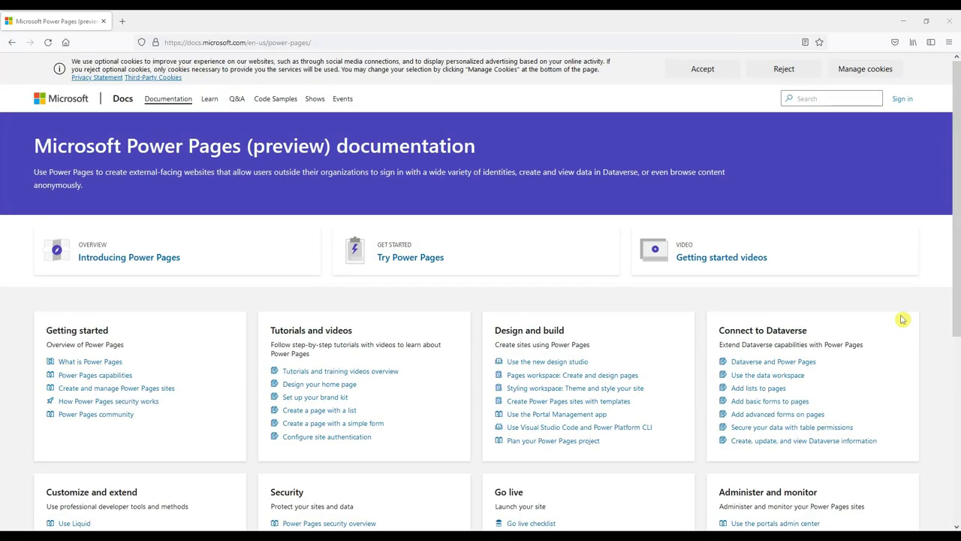
left_click(112, 363)
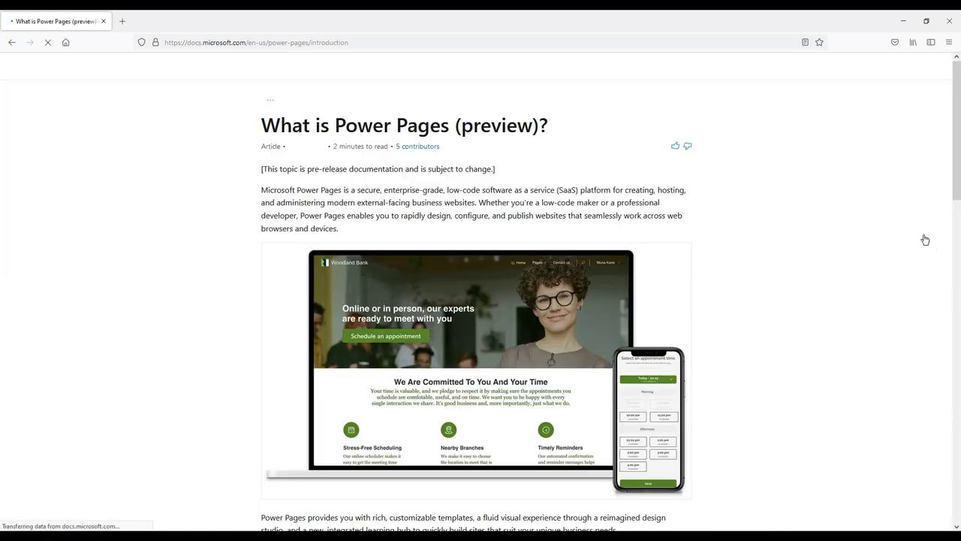
scroll(916, 241, "down", 9)
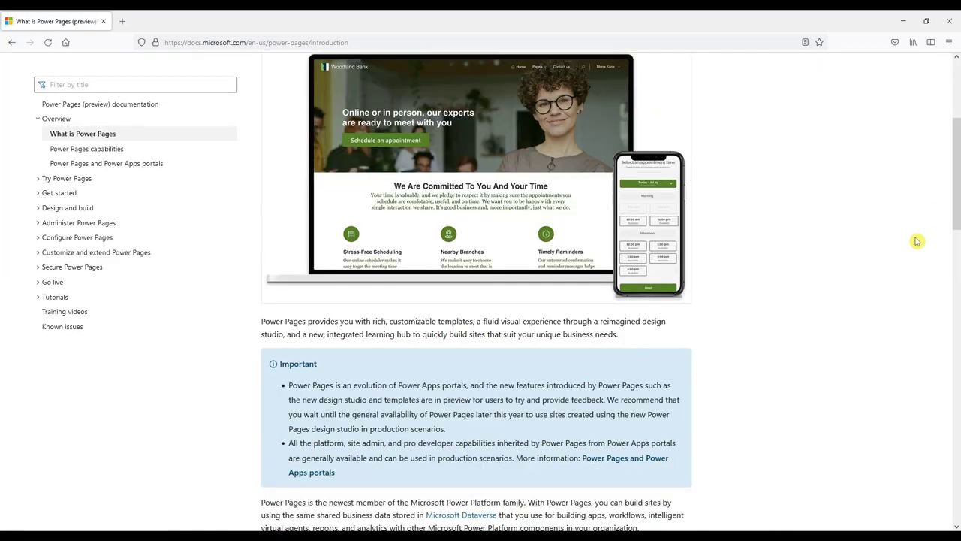
scroll(916, 241, "down", 2)
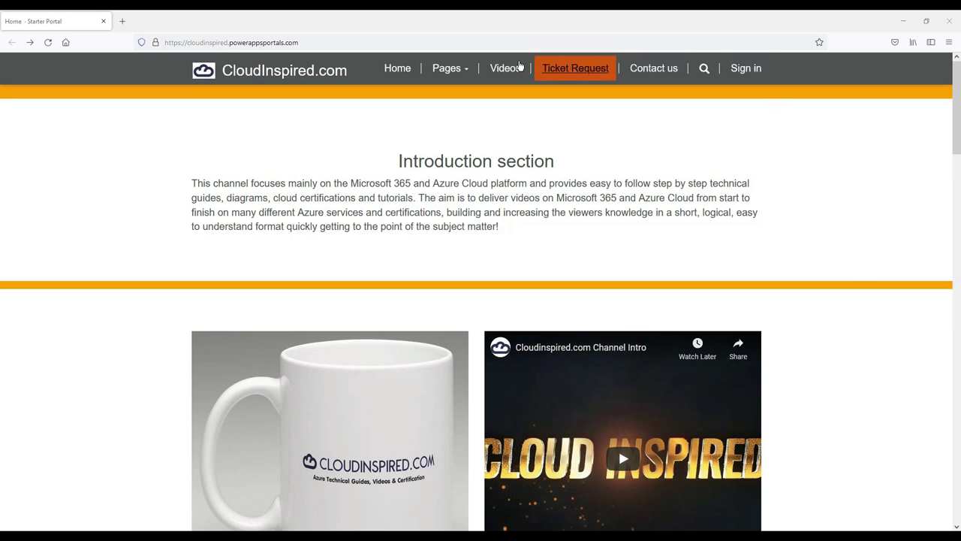
Step: Play the channel intro video on the CloudInspired.com home page and scroll further down
scroll(684, 251, "down", 3)
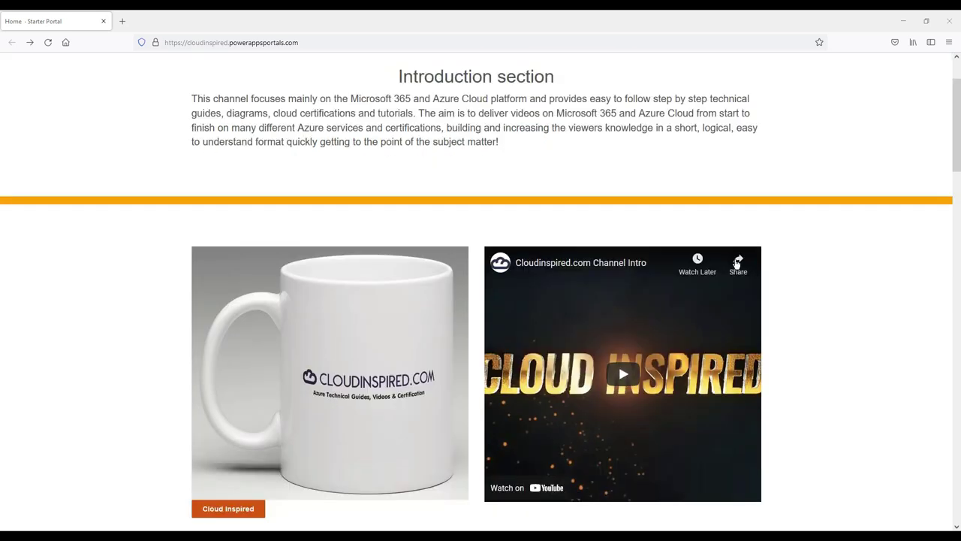
left_click(625, 199)
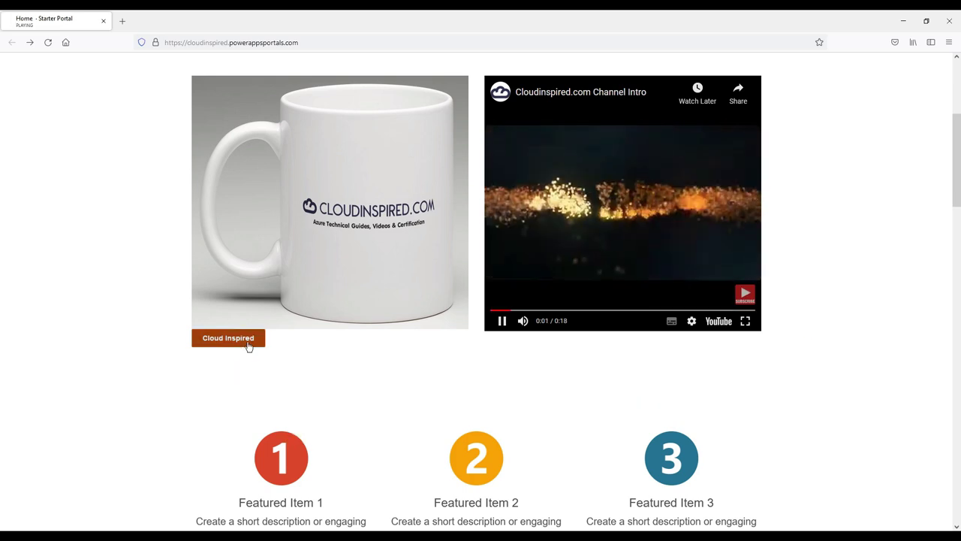
scroll(401, 374, "down", 3)
scroll(622, 365, "down", 5)
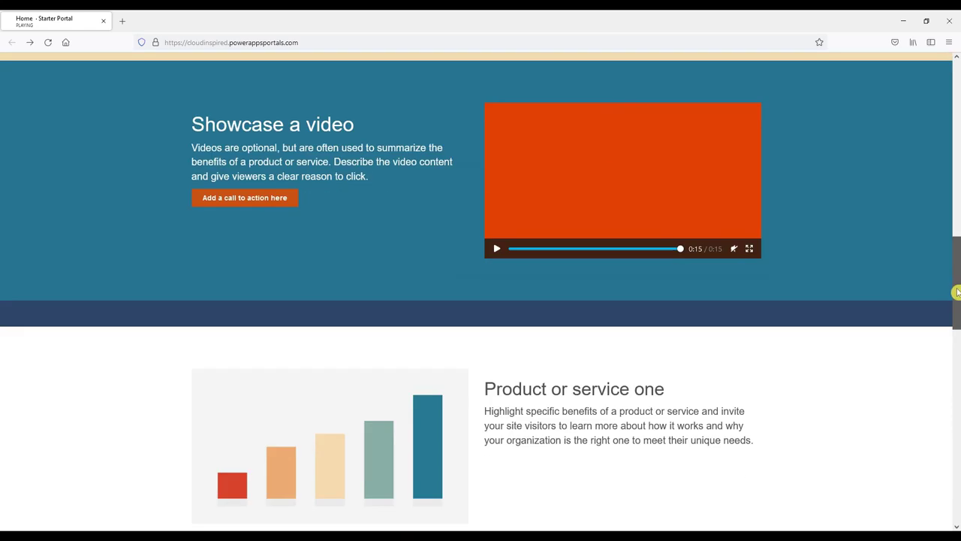
left_click_drag(957, 293, 958, 94)
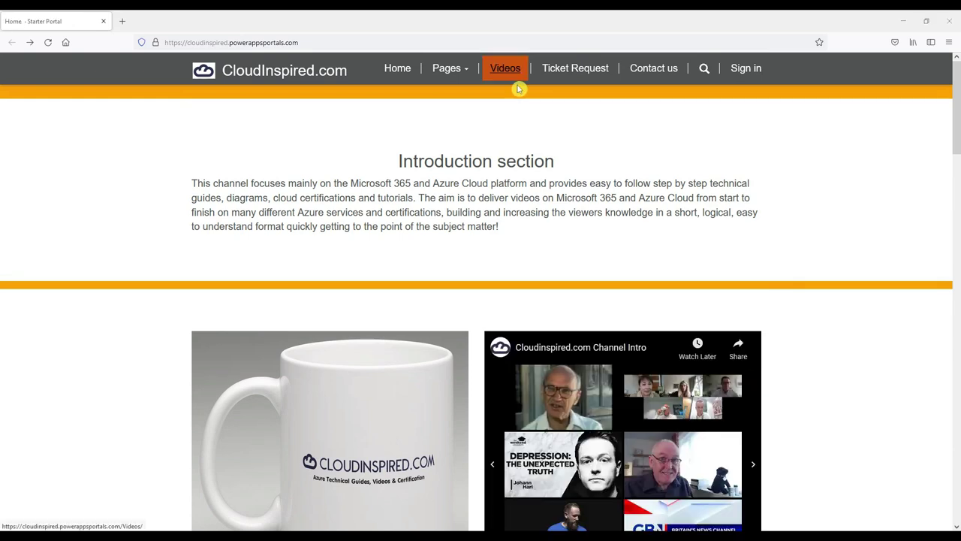
Step: Visit the Ticket Request and Contact us pages, then go to the site's sign-in page
left_click(576, 69)
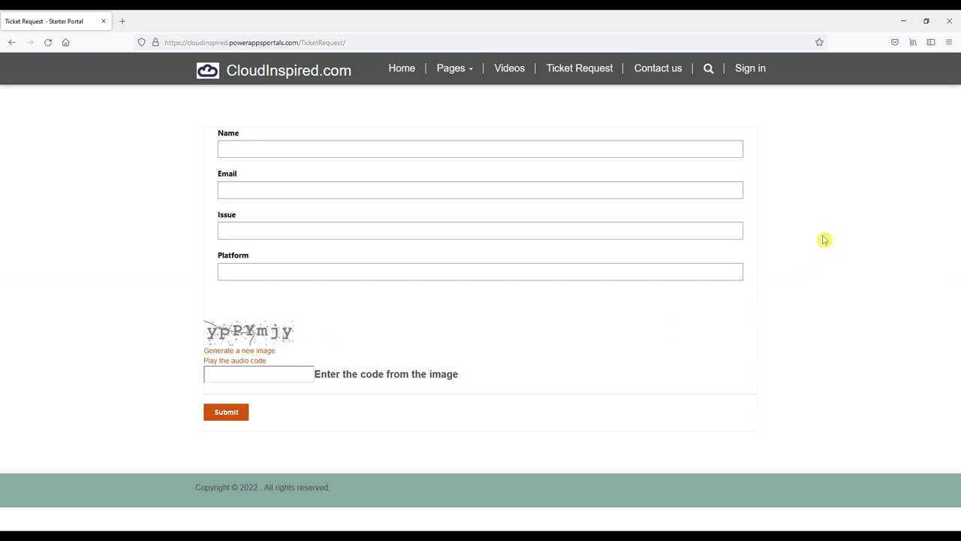
left_click(639, 69)
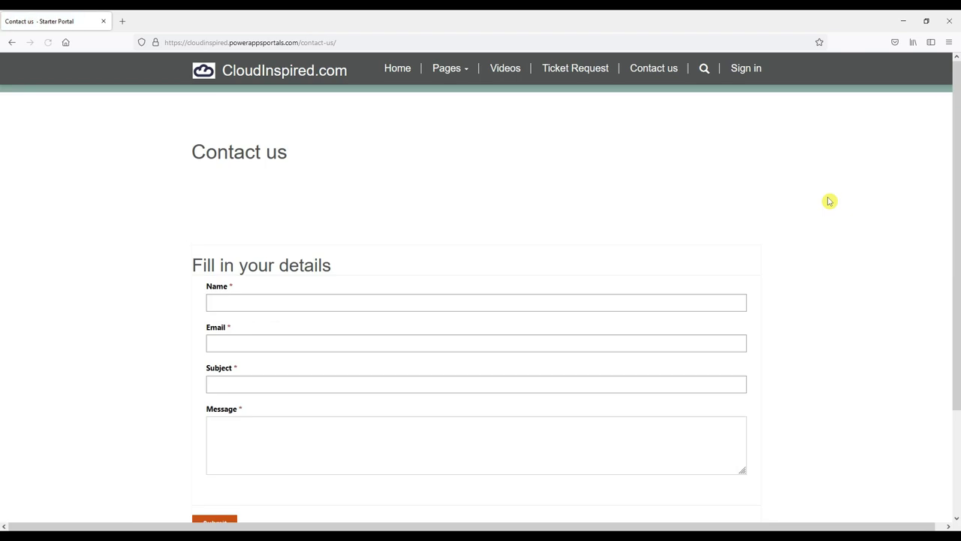
scroll(826, 203, "down", 3)
scroll(826, 204, "up", 3)
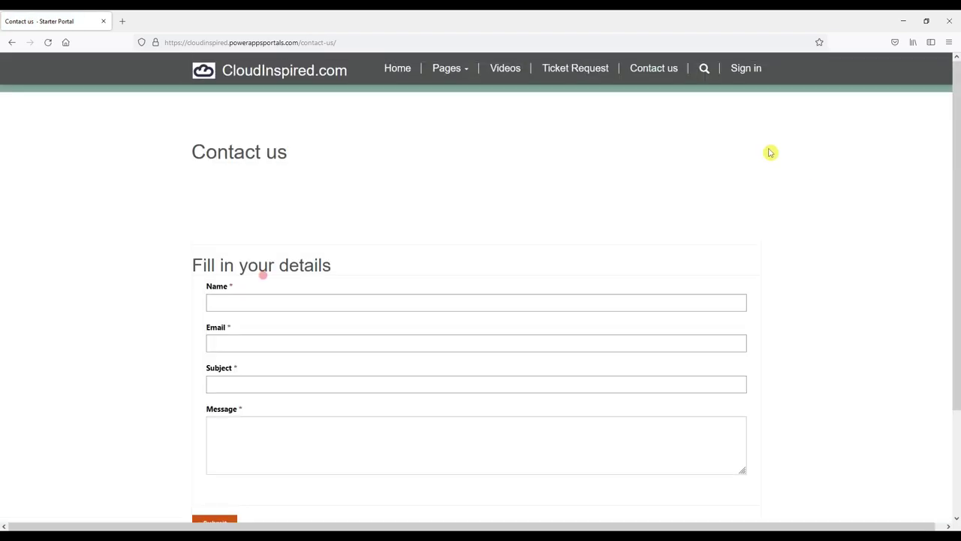
left_click(746, 71)
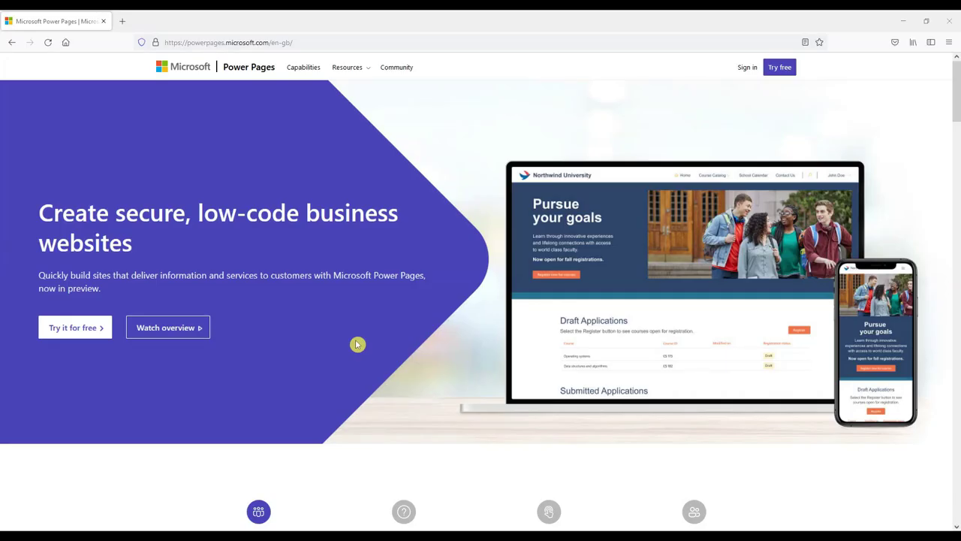
Step: Request the Power Pages free trial with the work e-mail and the trial terms accepted
left_click(73, 330)
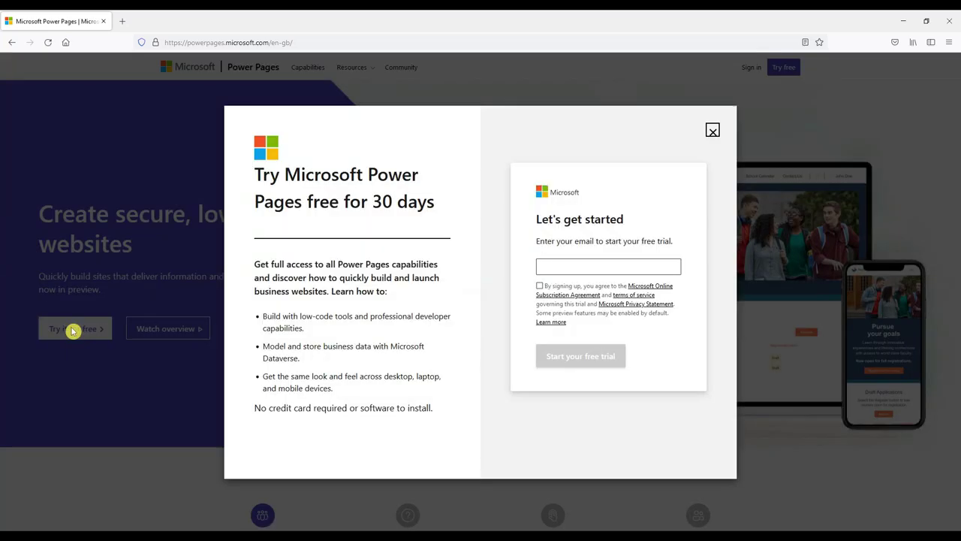
left_click(569, 271)
key("ctrl+v")
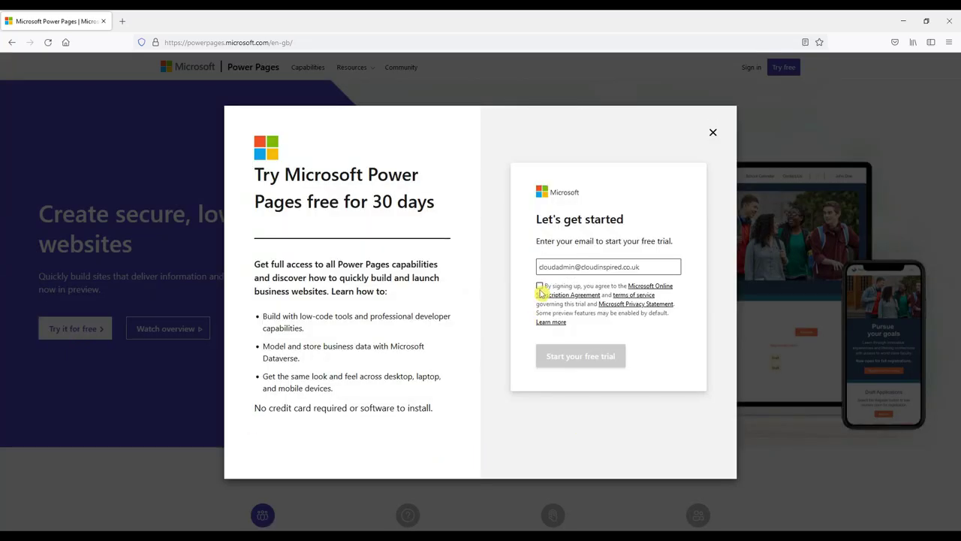
left_click(540, 288)
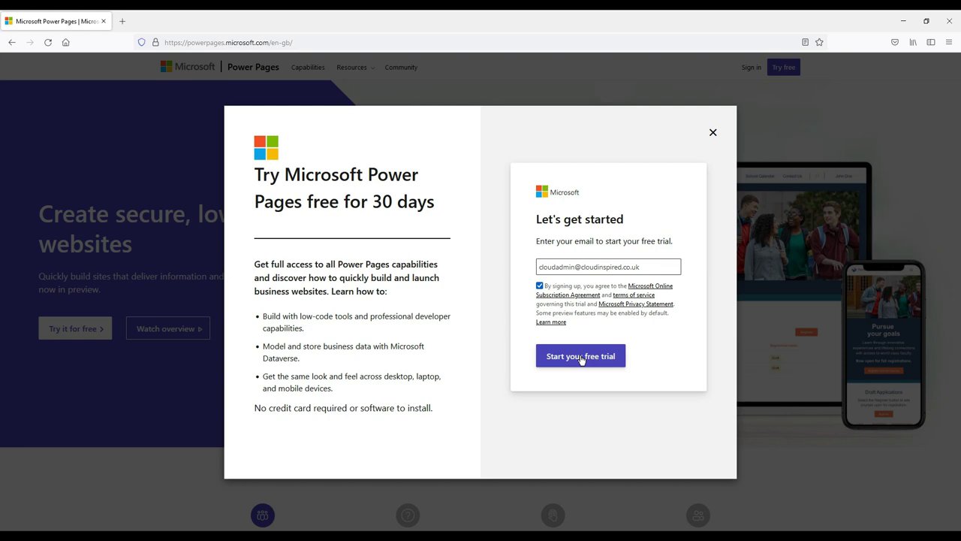
left_click(581, 357)
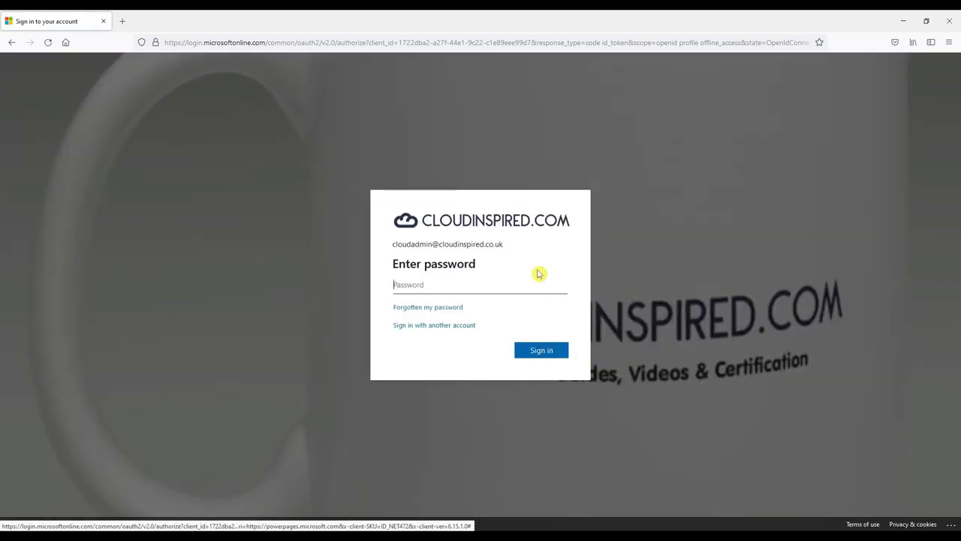
Step: Sign in with the account password and choose Get started on the Welcome to Power Pages page
key("ctrl+v")
left_click(543, 349)
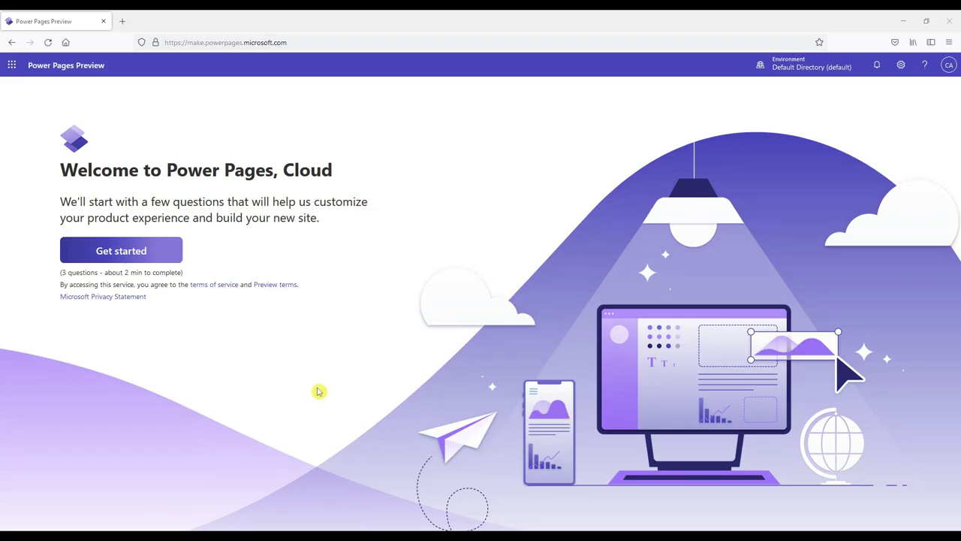
left_click(150, 249)
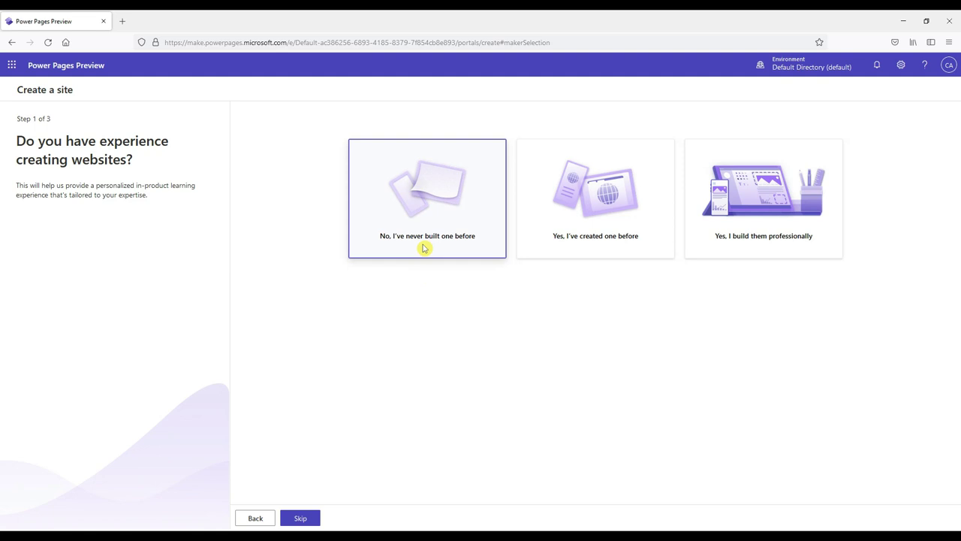
Step: Answer 'No, I've never built one before' in the wizard's first step
left_click(423, 248)
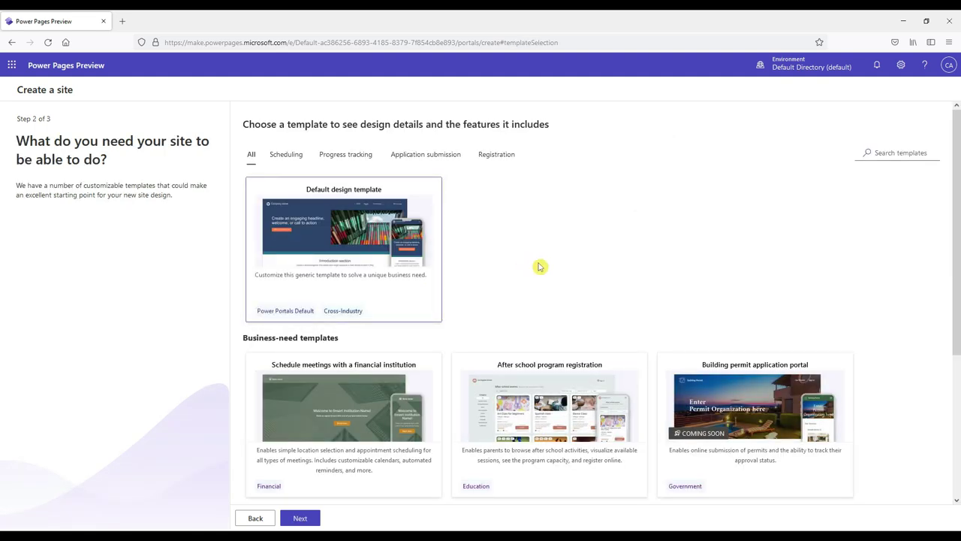
scroll(858, 247, "down", 3)
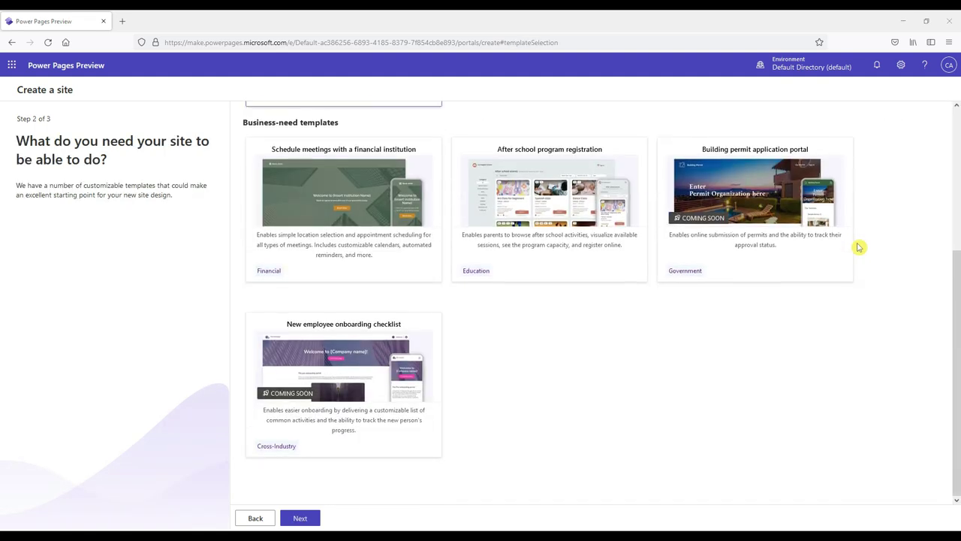
scroll(859, 247, "up", 3)
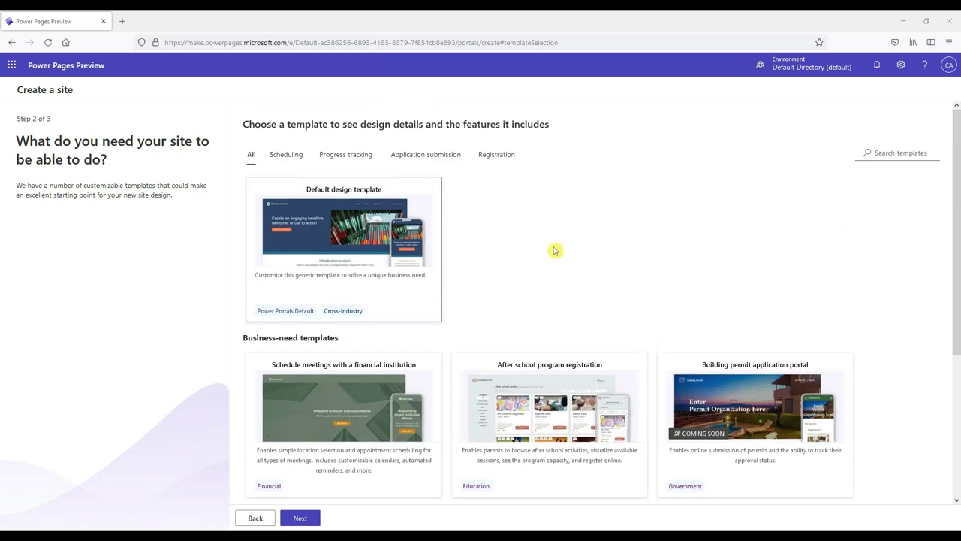
Step: Preview the Default design template, browsing its Pages, Contact us and mobile Subpage slides
mouse_move(369, 284)
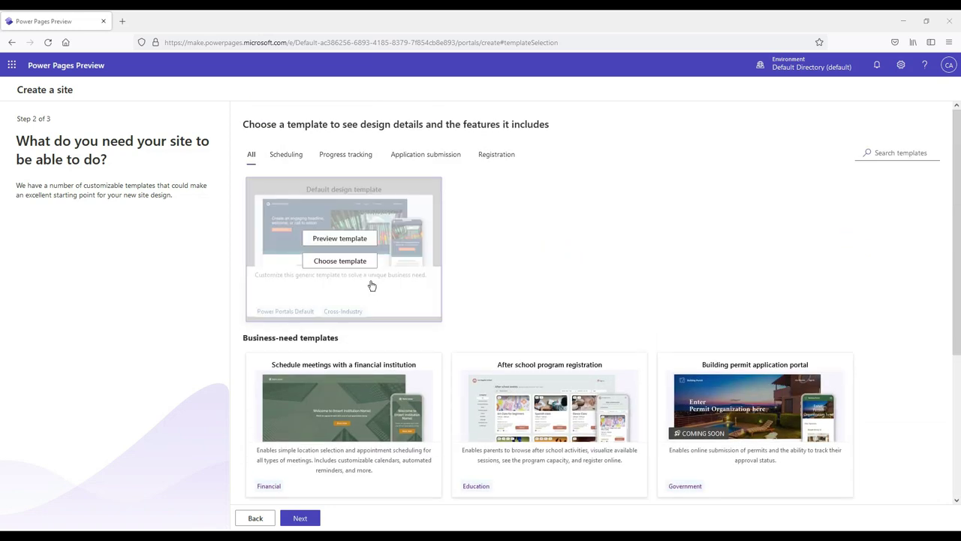
left_click(340, 239)
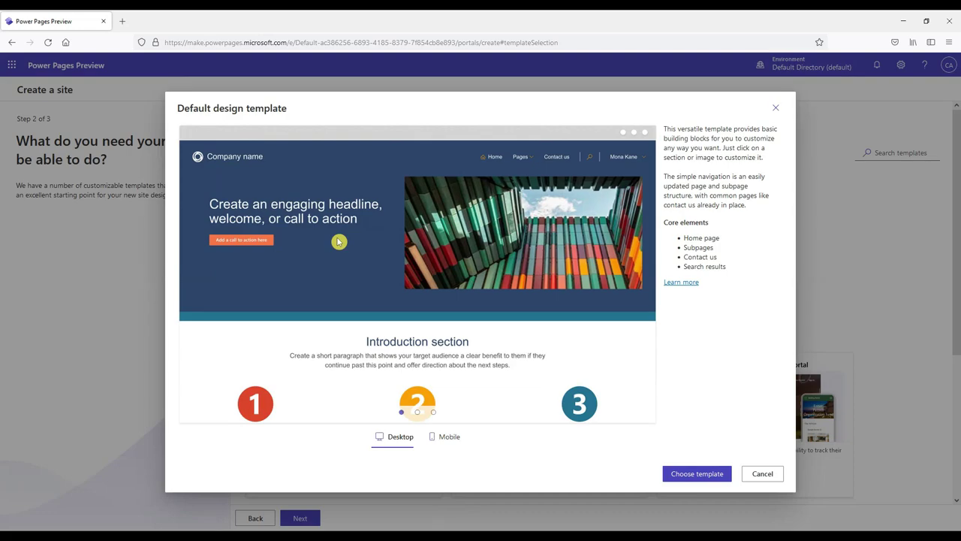
left_click(417, 411)
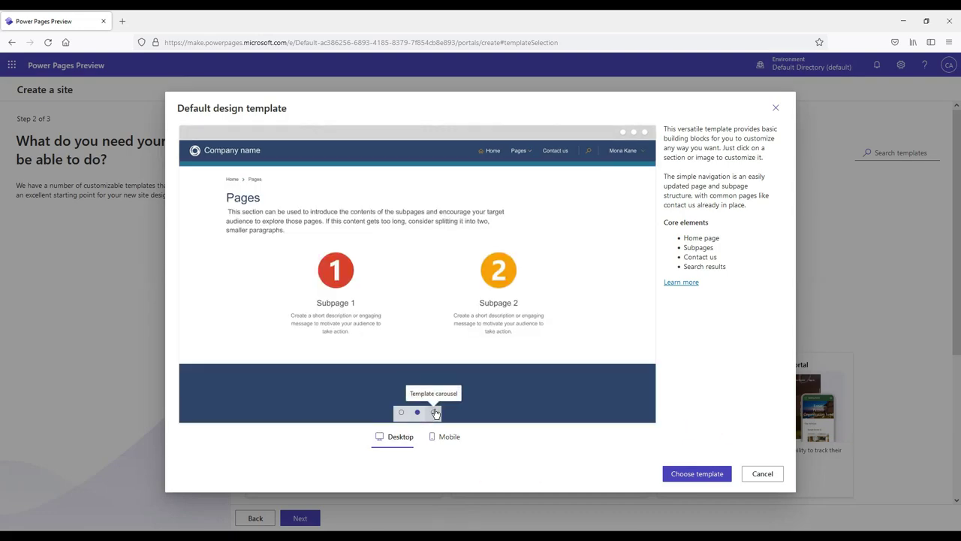
left_click(434, 412)
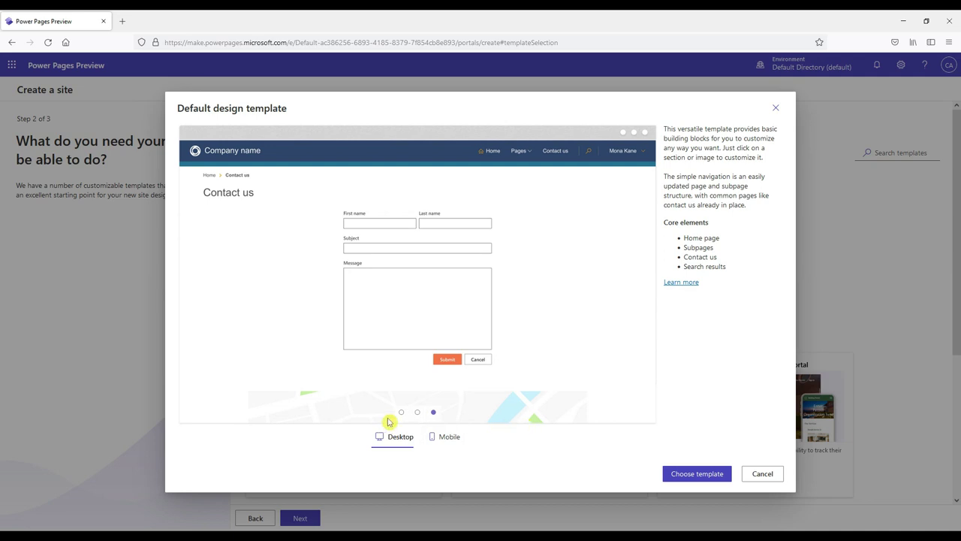
left_click(442, 443)
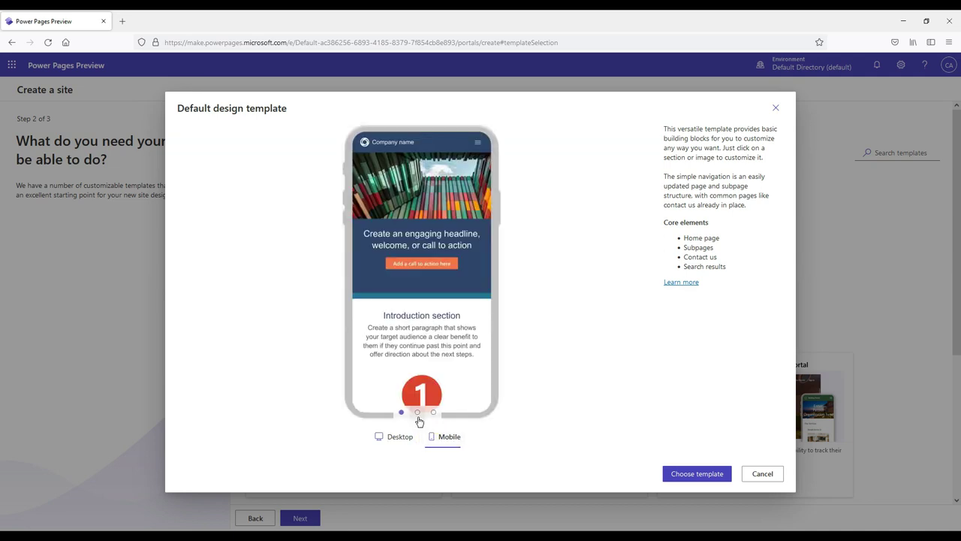
left_click(418, 413)
left_click(434, 413)
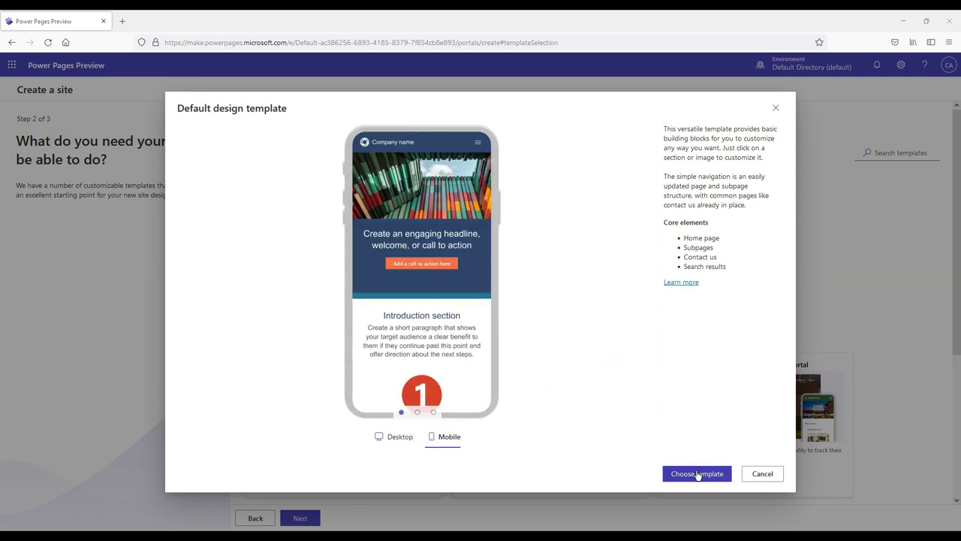
Step: Choose the Default design template, name the site Cloud Inspired, review environment and language, and create it
left_click(697, 473)
type("Cloud Inspired")
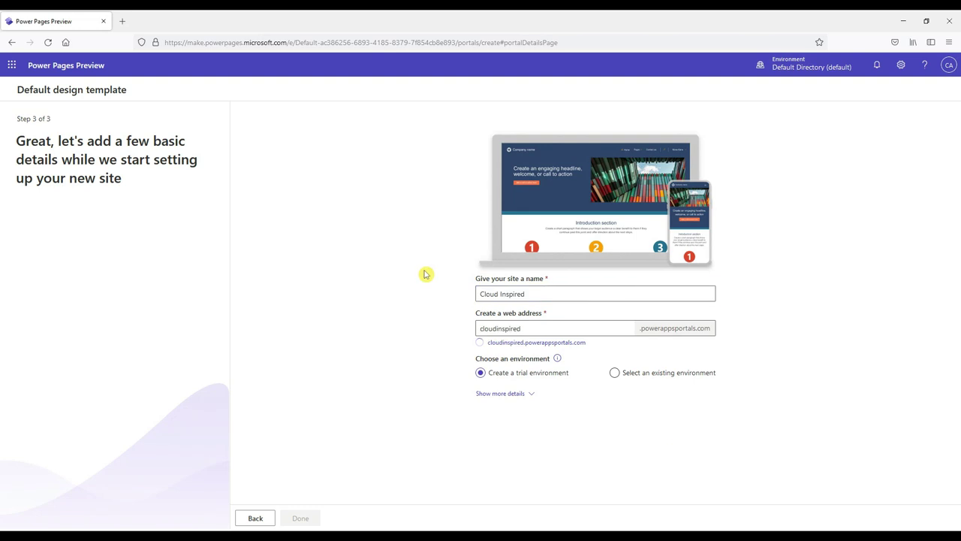
left_click(517, 395)
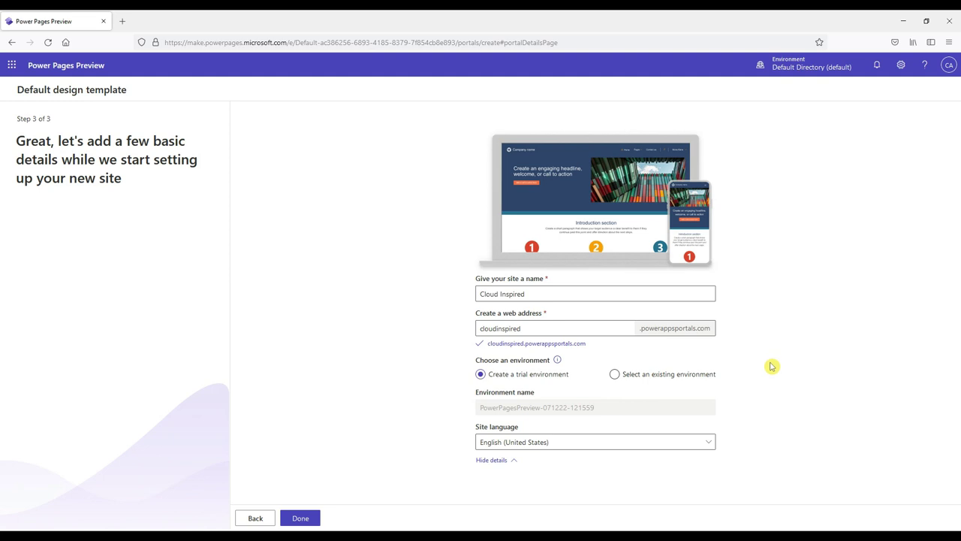
left_click(299, 518)
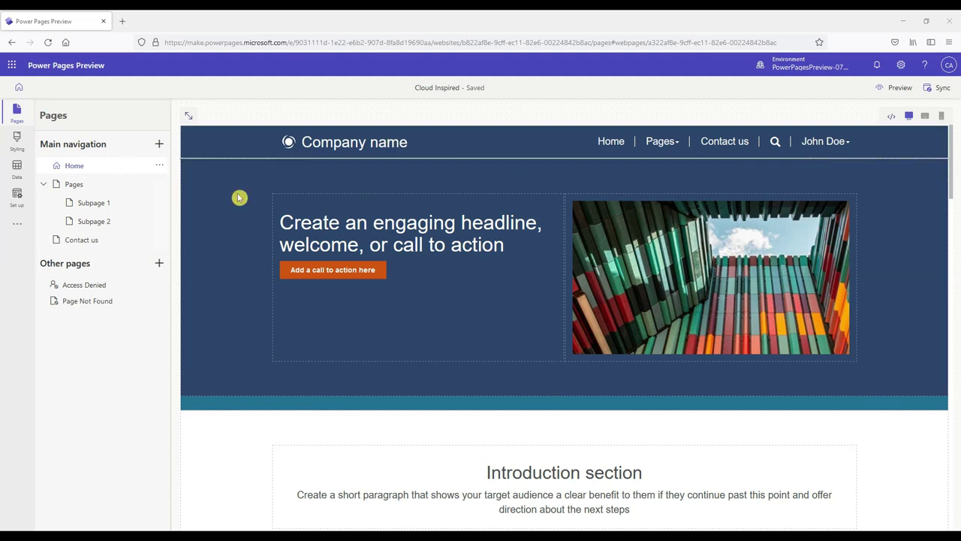
scroll(431, 195, "down", 4)
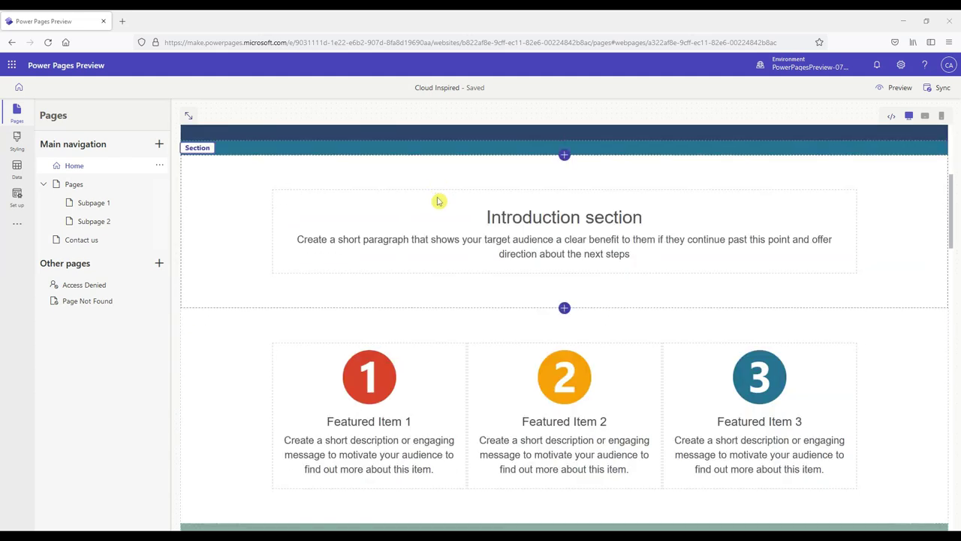
scroll(443, 204, "down", 1)
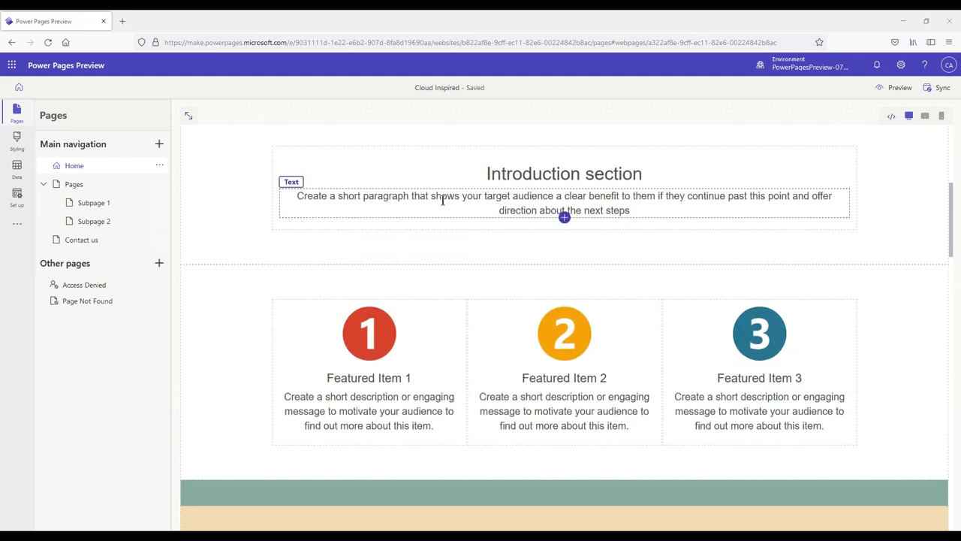
scroll(442, 200, "down", 2)
scroll(443, 202, "down", 3)
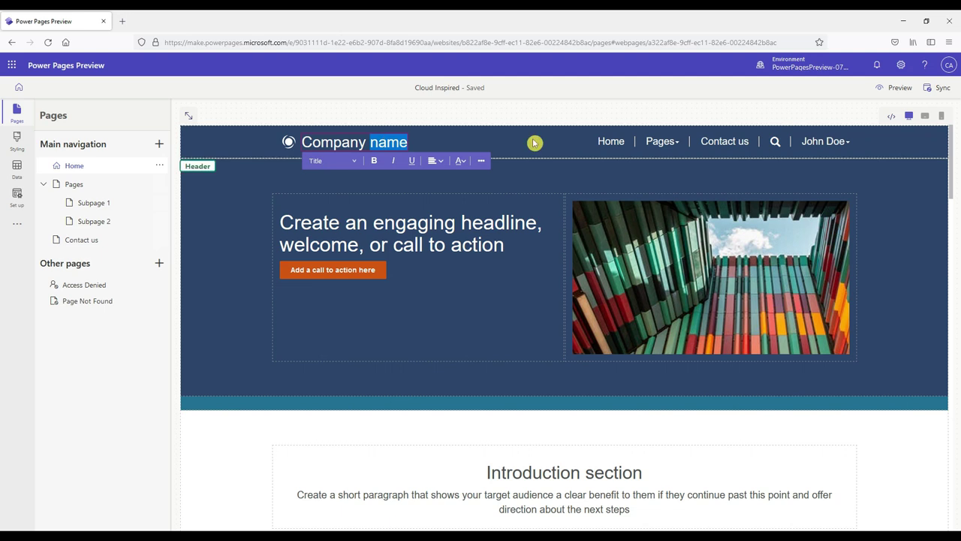
Step: Replace the 'Company name' header title with CloudInspired.com
key("BackSpace")
key("ctrl+BackSpace")
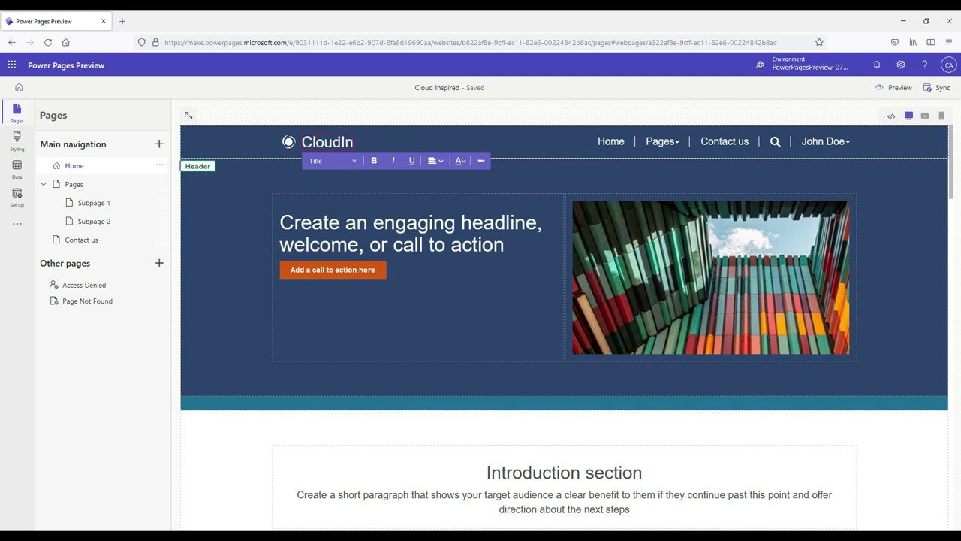
type("CloudInspired.com")
left_click(486, 194)
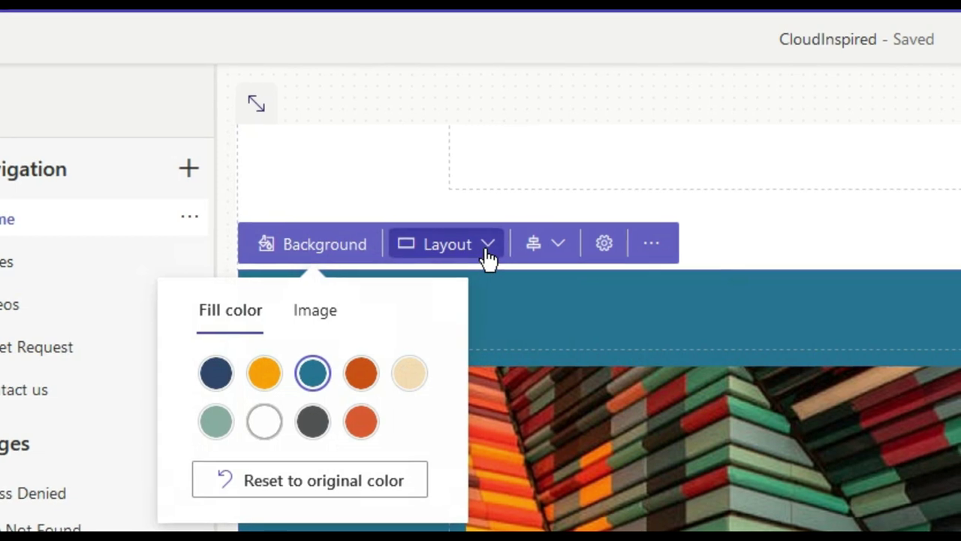
left_click(486, 252)
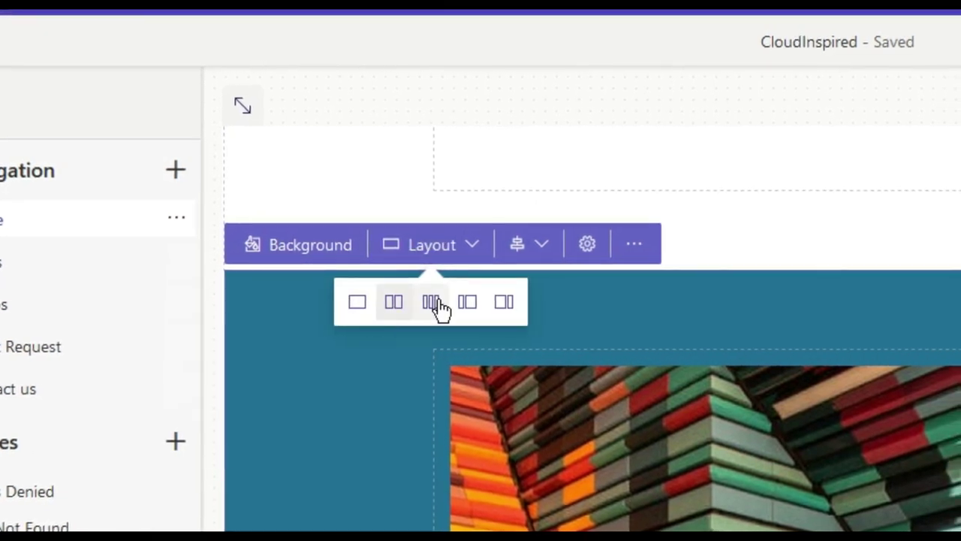
left_click(545, 250)
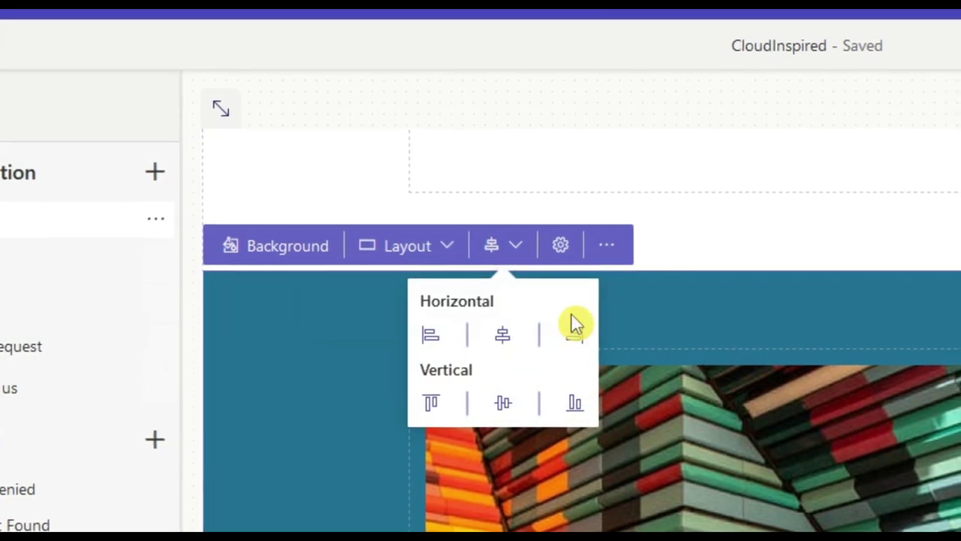
left_click(564, 245)
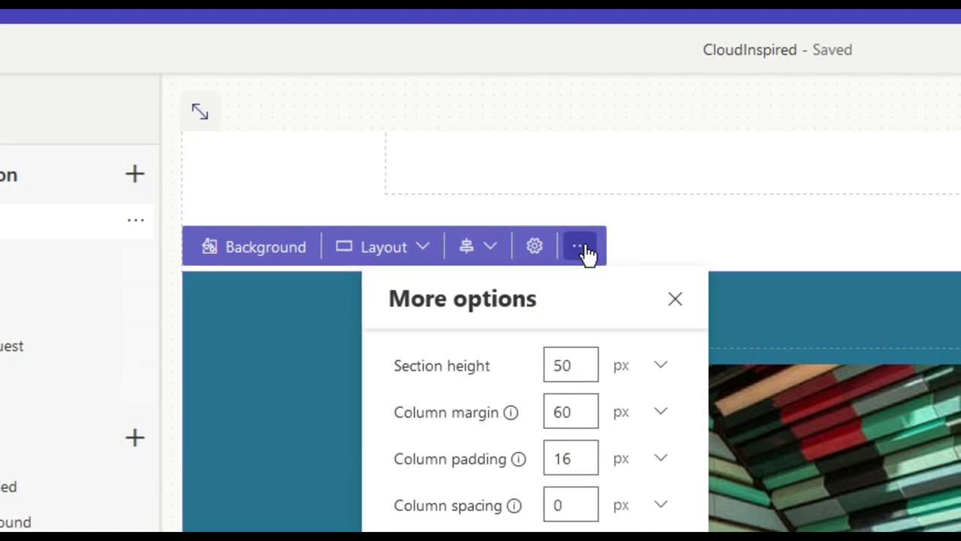
left_click(579, 250)
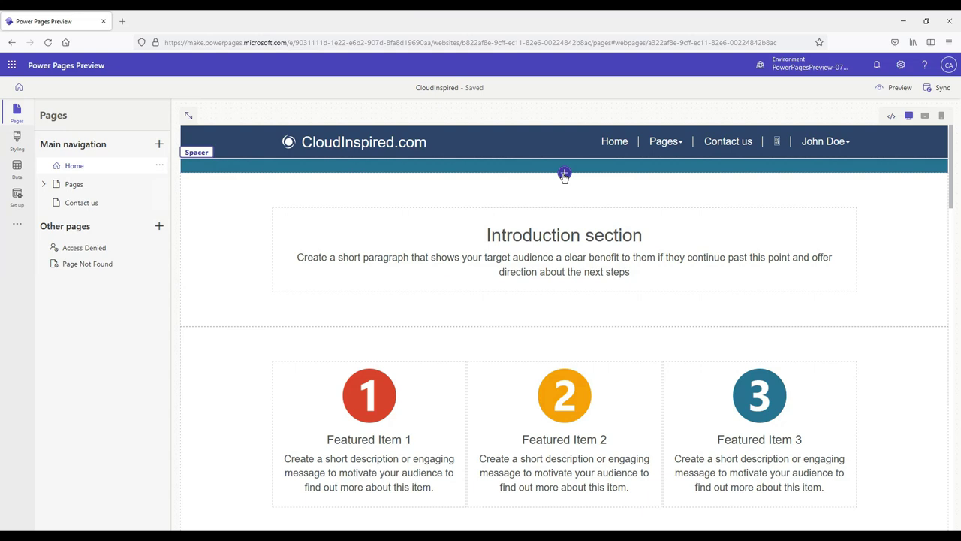
Step: Insert a 3 Column section directly below the page header
left_click(563, 175)
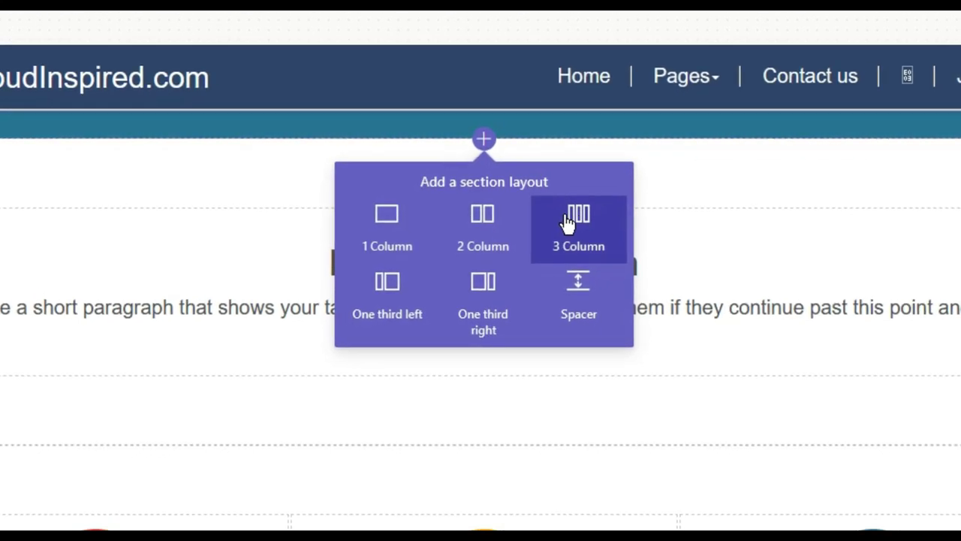
left_click(567, 220)
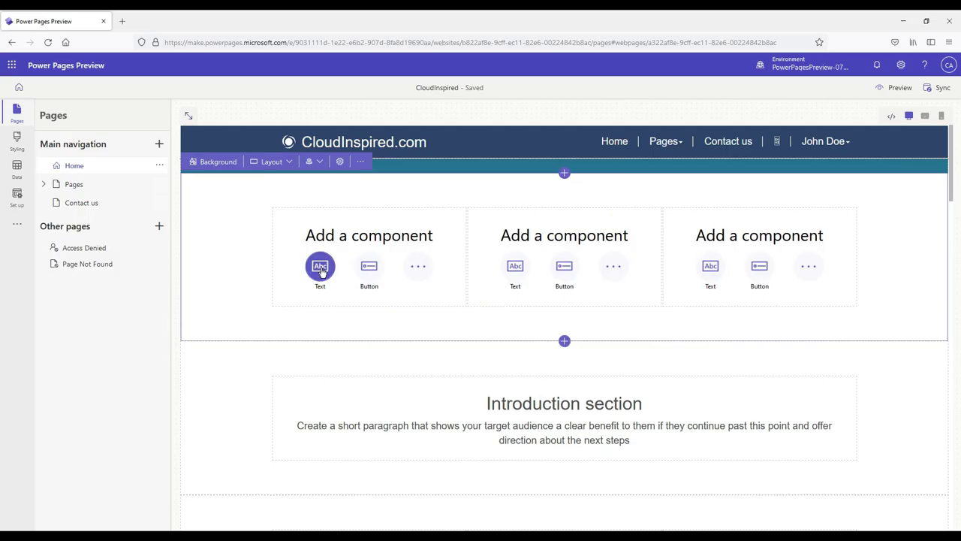
Step: Add a text block in the first column with the Microsoft 365 and Azure channel description, removing the placeholder
left_click(320, 267)
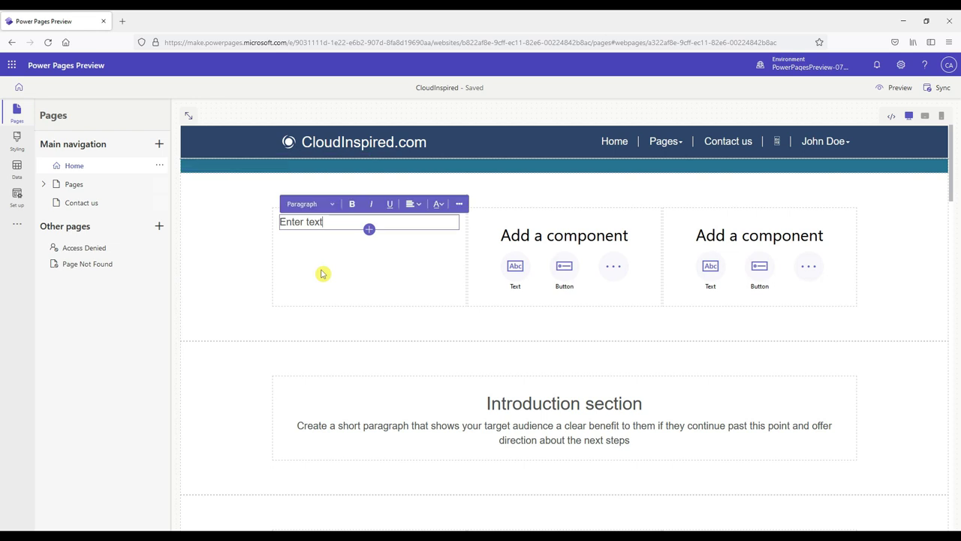
left_click(322, 222)
type("This channel focuses mainly on the Microsoft 365 and Azure Cloud platform and provides easy to follow step by step technical guides, diagrams, cloud certifications and tutorials. The aim is to deliver videos on Microsoft 365 and Azure Cloud from start to finish on many different Azure services and certifications, building and increasing the viewers knowledge in a short, logical, easy to understand format quickly getting to the point of the subject matter!")
key("shift+Home")
key("BackSpace")
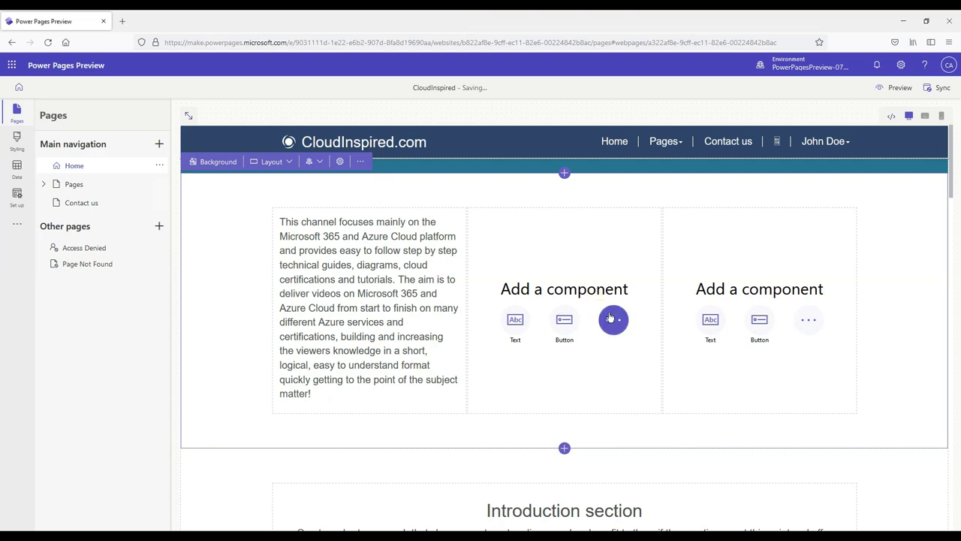
Step: Upload mug.png and place it as an Image component in the middle column
left_click(612, 318)
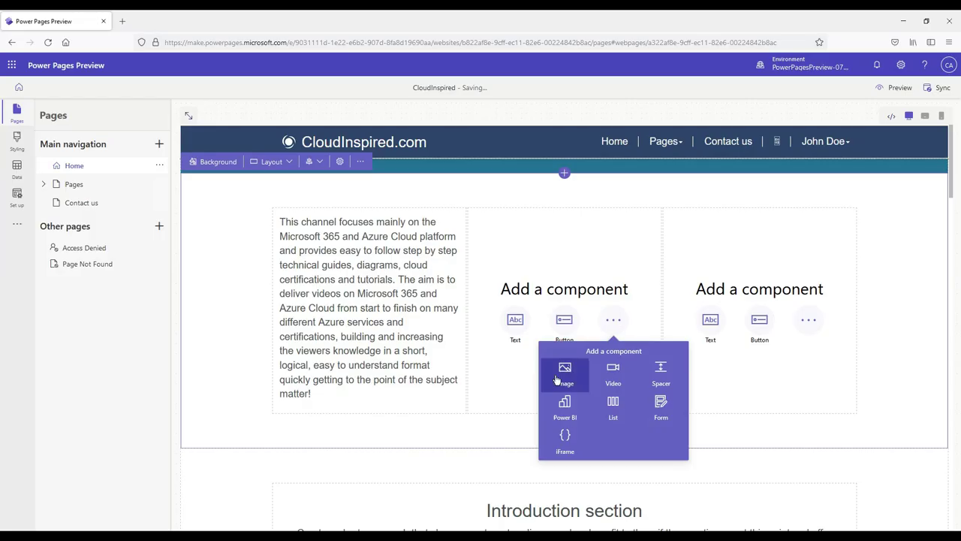
left_click(564, 371)
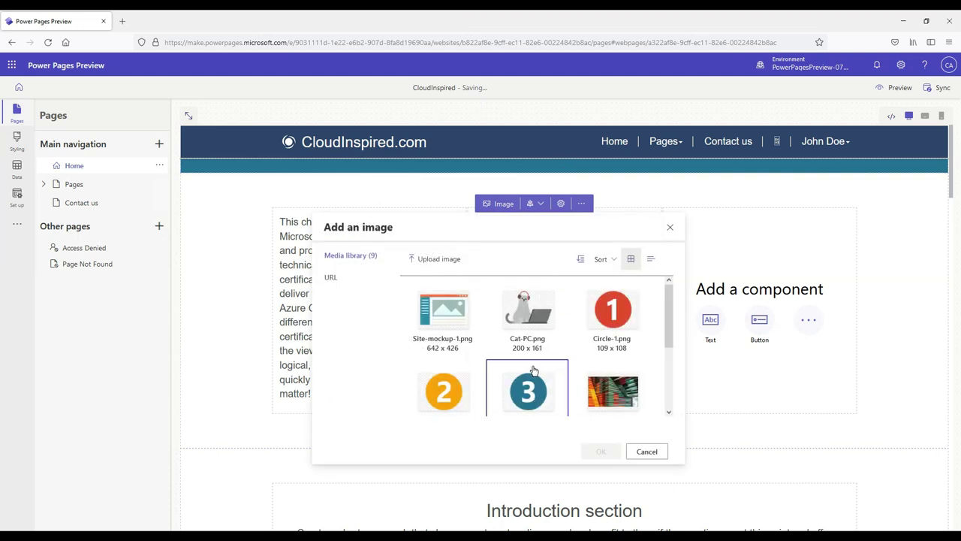
left_click(439, 259)
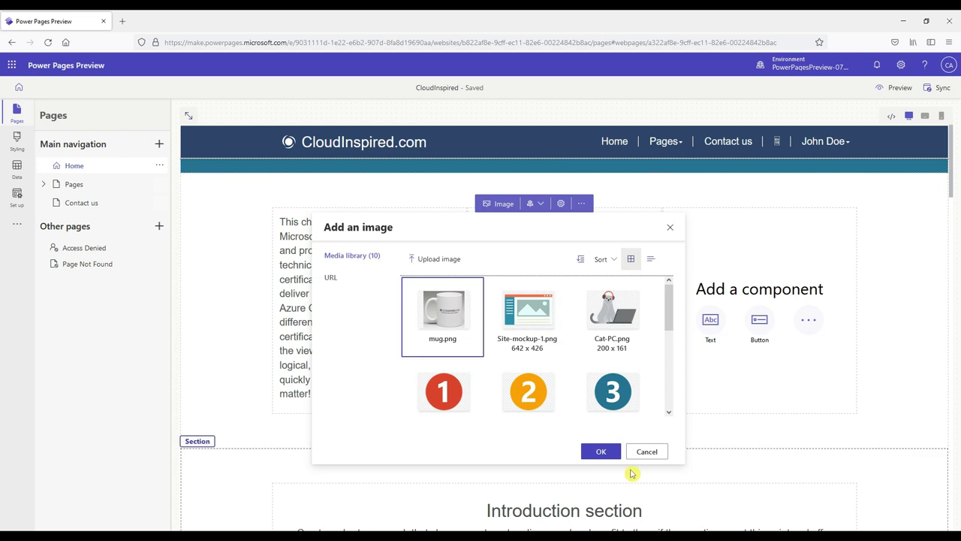
left_click(607, 455)
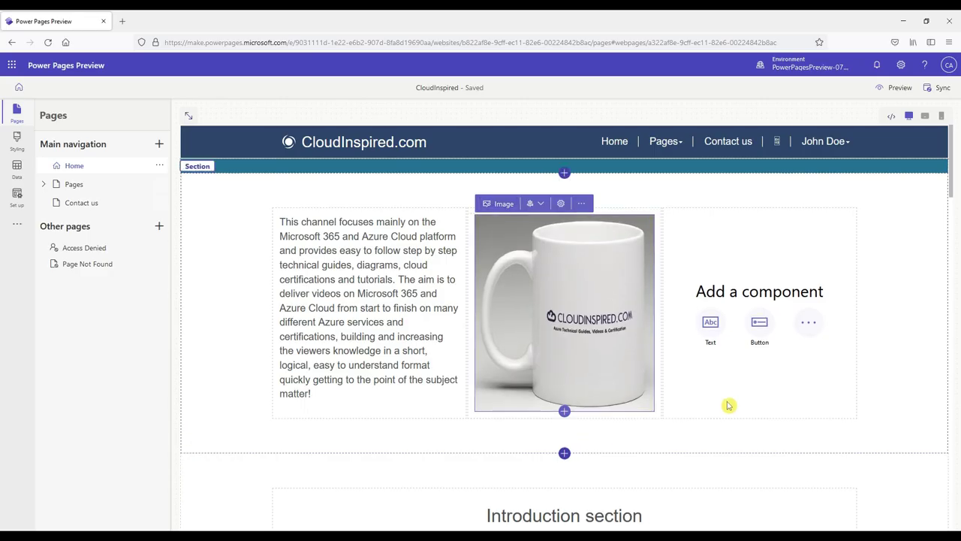
Step: Embed the CloudInspired channel YouTube video in the third column, then select the description paragraph
left_click(807, 325)
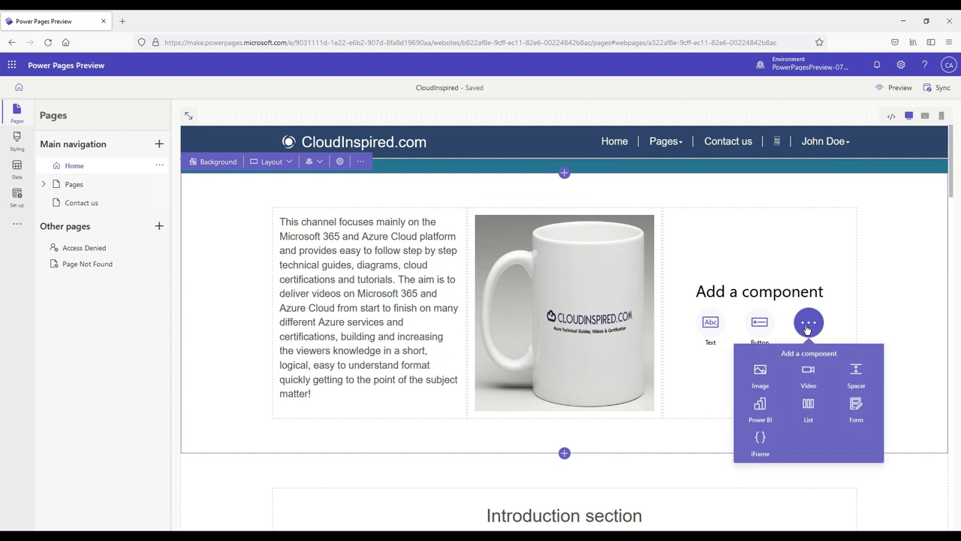
left_click(807, 378)
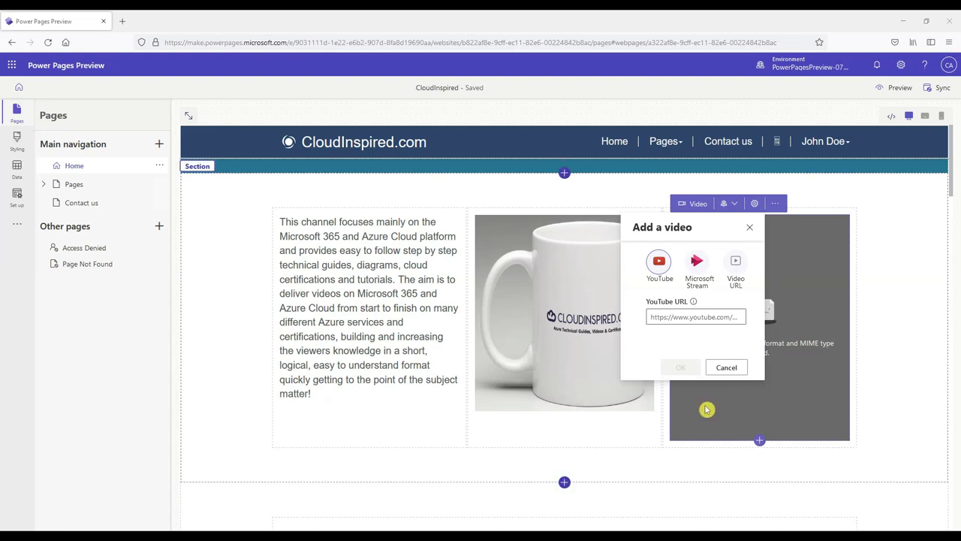
left_click(688, 317)
key("ctrl+v")
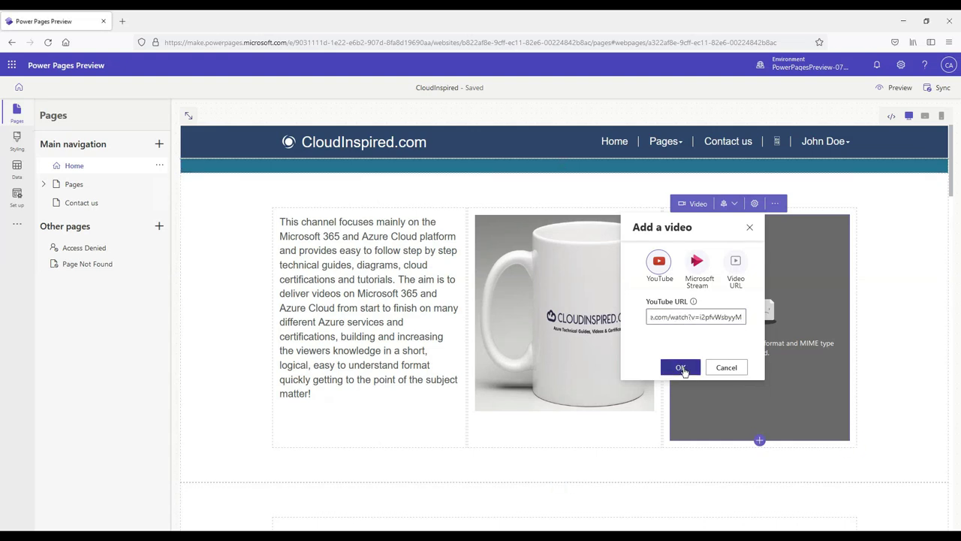
left_click(681, 367)
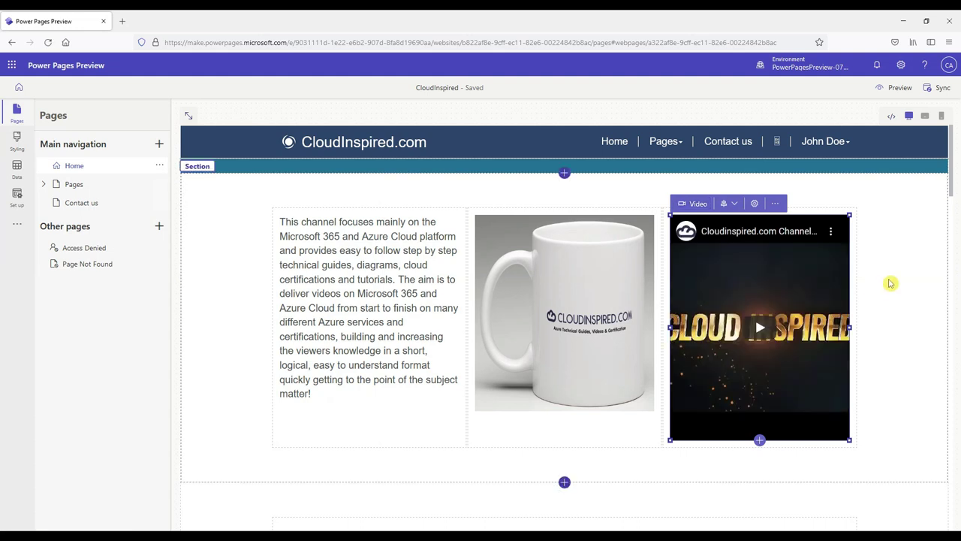
left_click(285, 223)
left_click_drag(281, 223, 332, 392)
Step: Make the description paragraph small text and switch the section to two columns
left_click(333, 206)
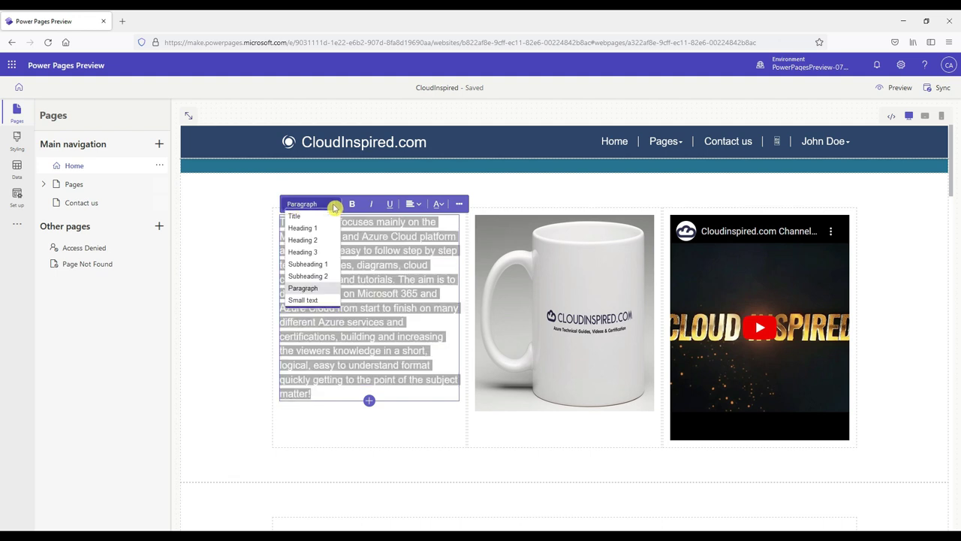
left_click(304, 300)
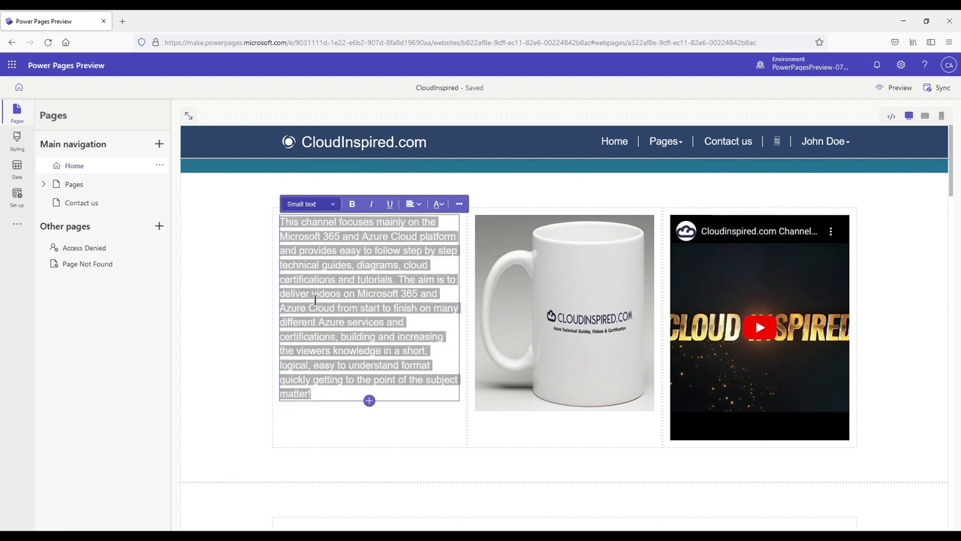
left_click(316, 300)
left_click(291, 163)
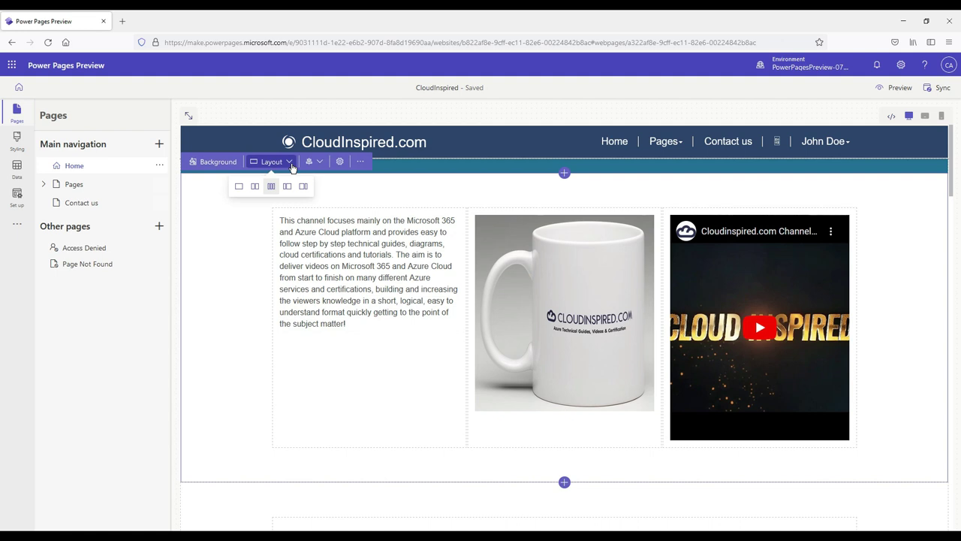
left_click(255, 187)
left_click(642, 338)
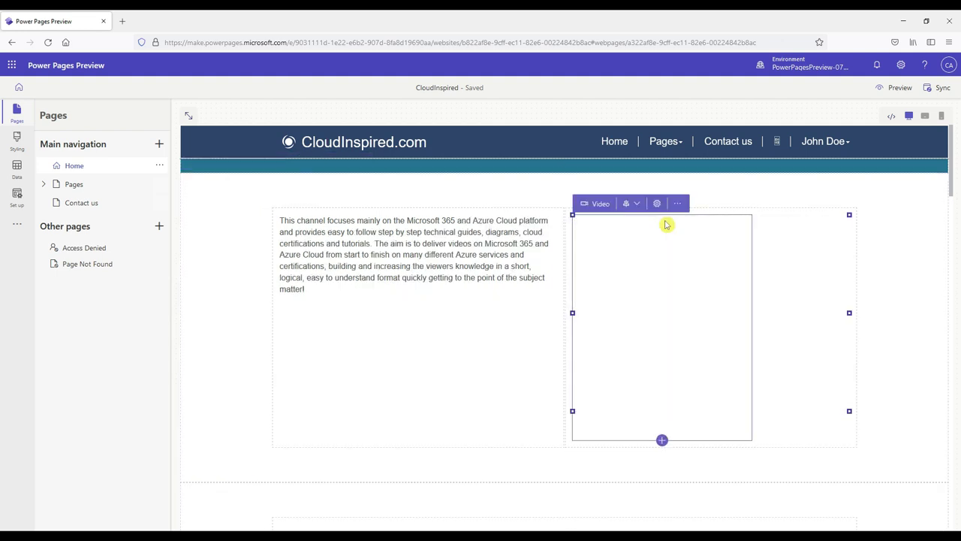
Step: Delete the stray video component and add an image of mug.png below the text
left_click(678, 203)
left_click(685, 286)
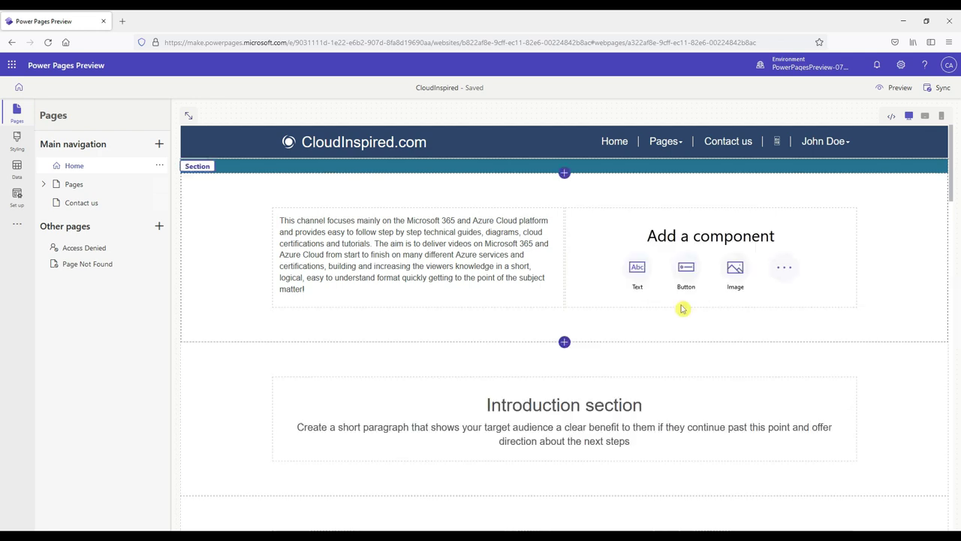
left_click(417, 294)
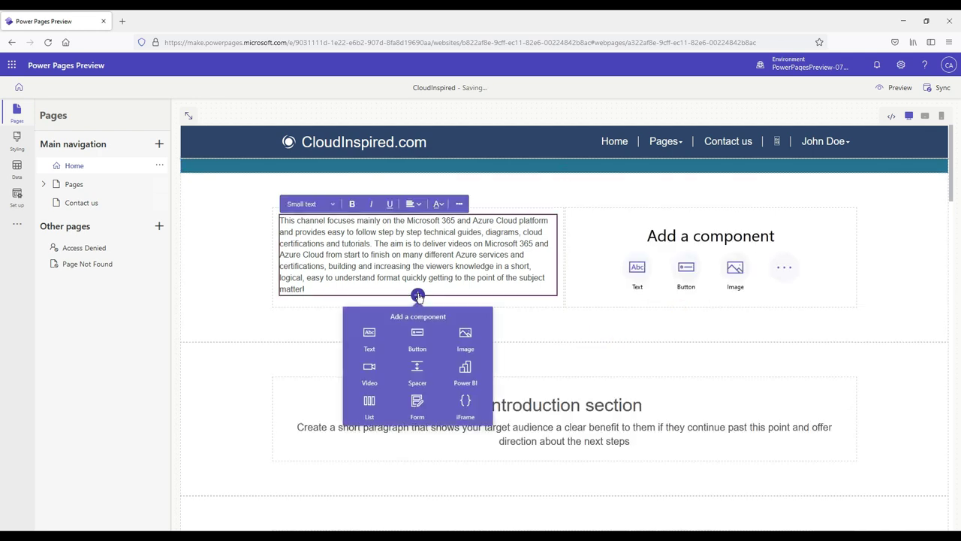
left_click(466, 341)
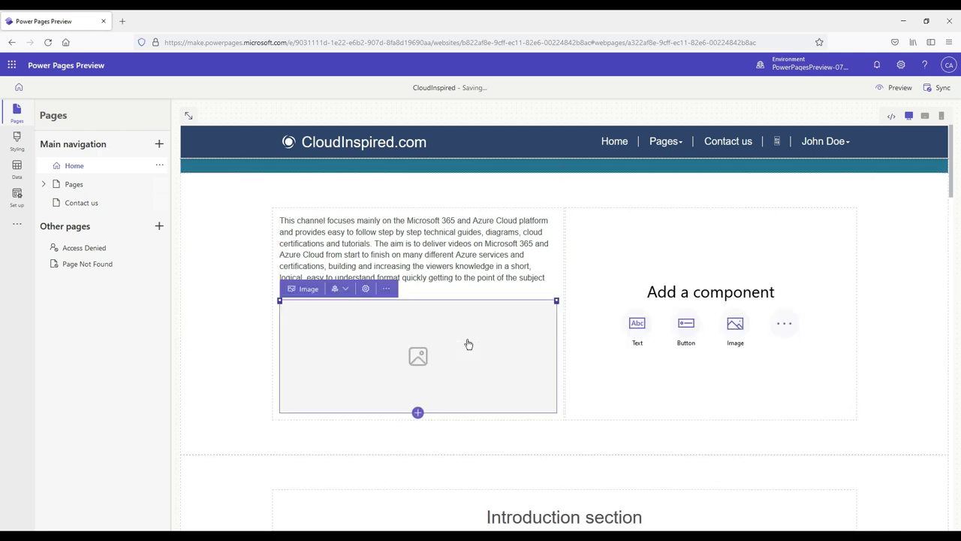
left_click(434, 361)
left_click(413, 358)
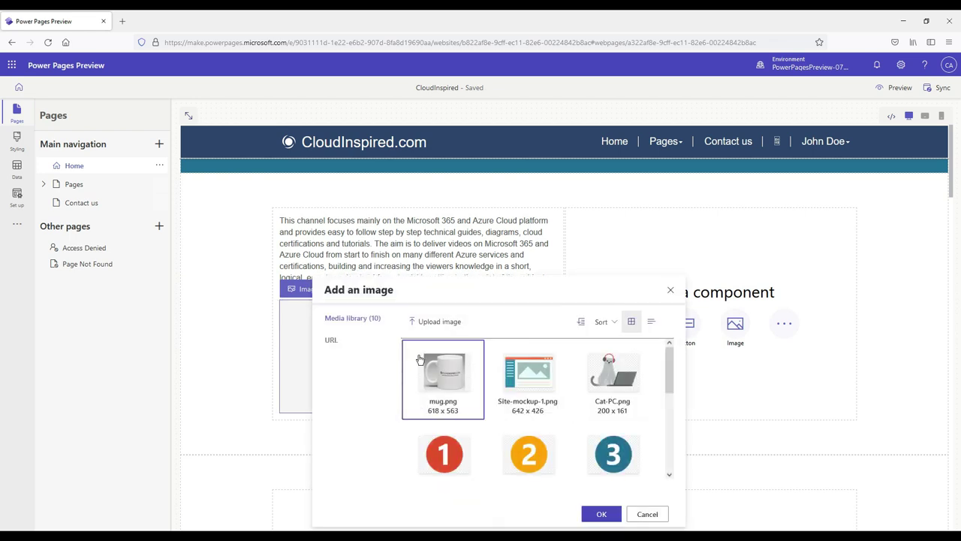
left_click(601, 514)
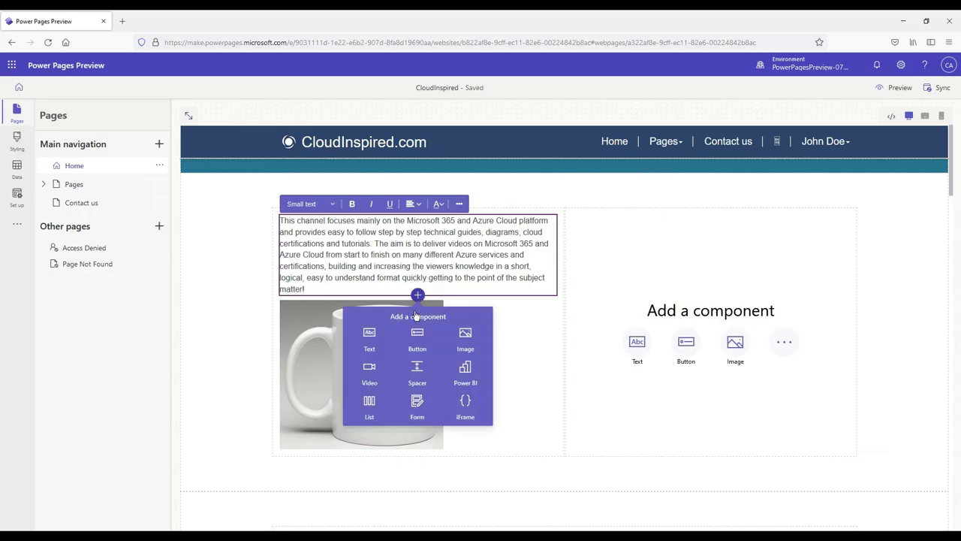
Step: Set the Cloud Inspired button's link and embed the Cloudinspired.com Channel Intro YouTube video
left_click(421, 340)
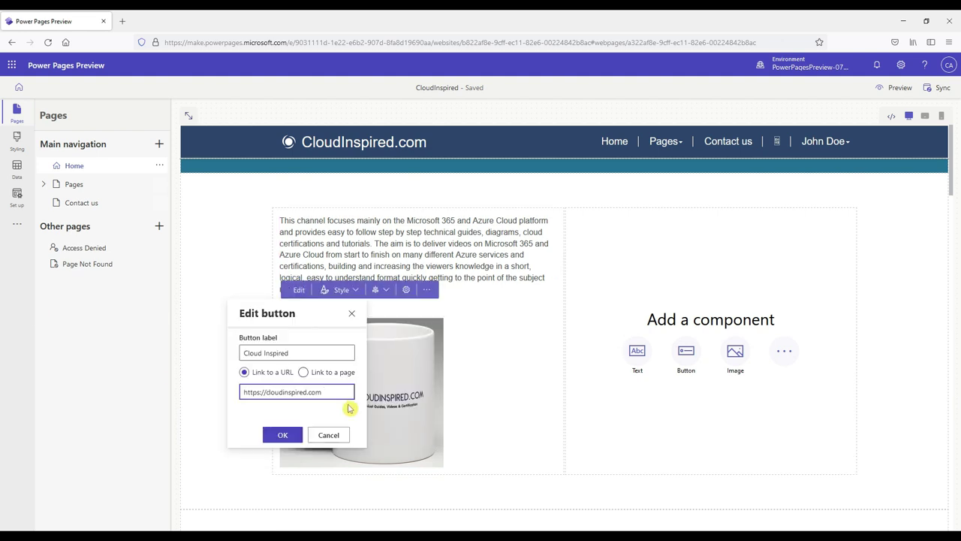
type("w")
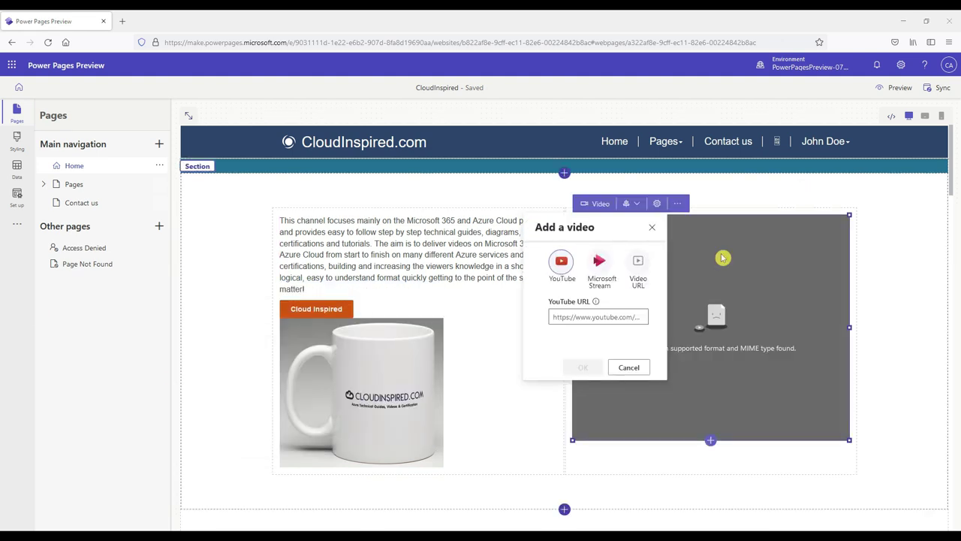
left_click(622, 316)
key("ctrl+v")
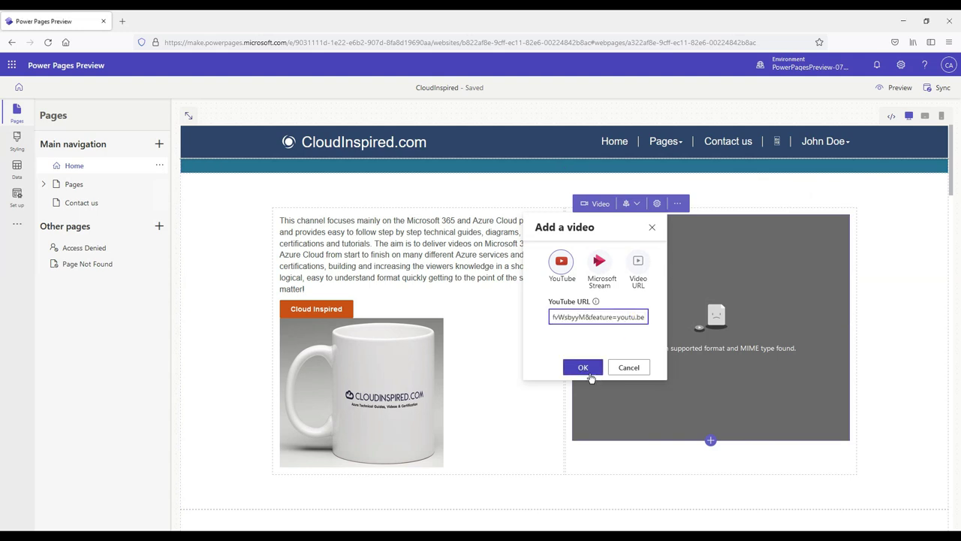
left_click(582, 367)
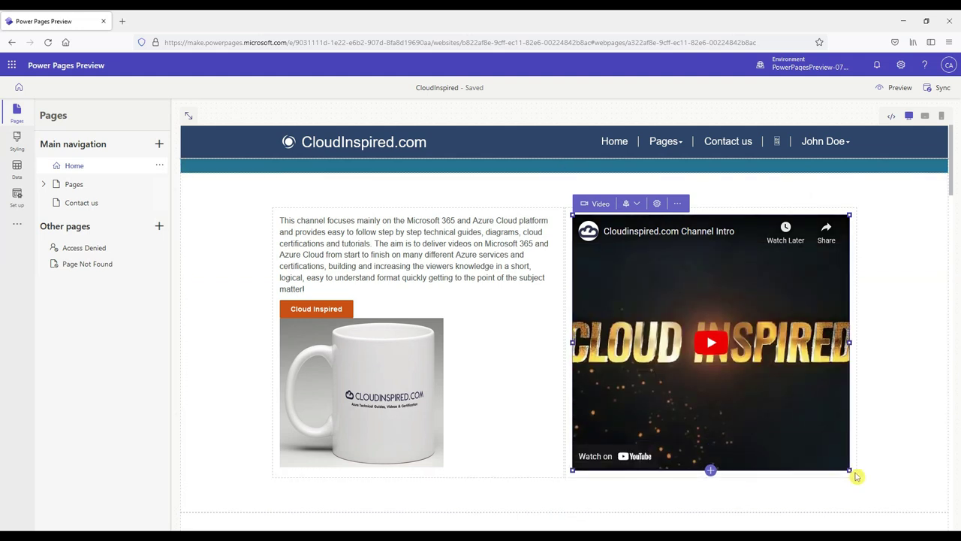
left_click(854, 350)
left_click(360, 161)
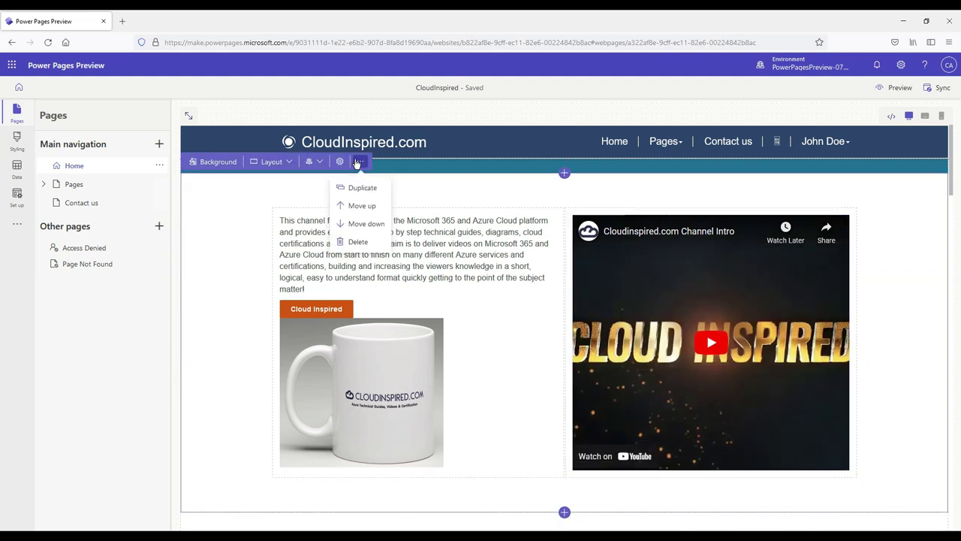
Step: Move the mug and video section below Introduction and cut the channel description text
left_click(370, 223)
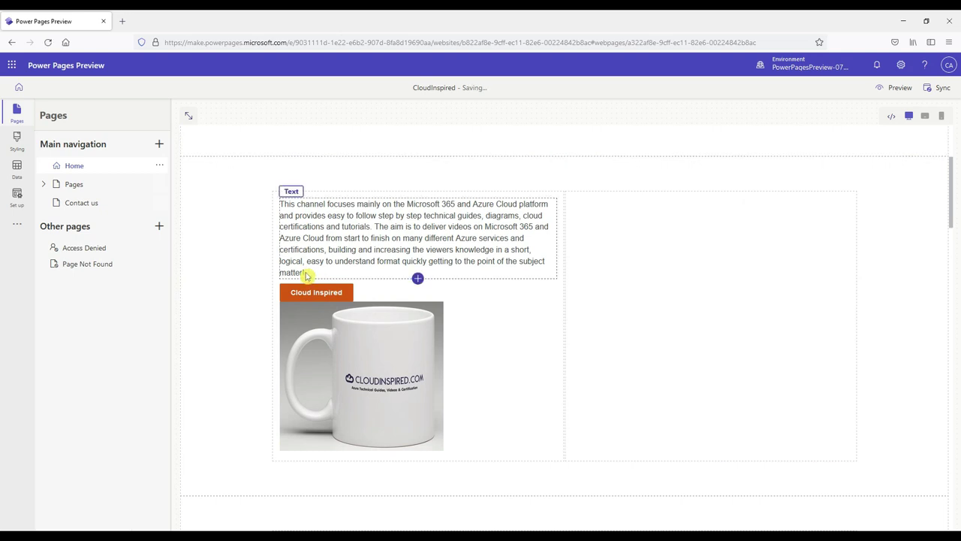
triple_click(286, 237)
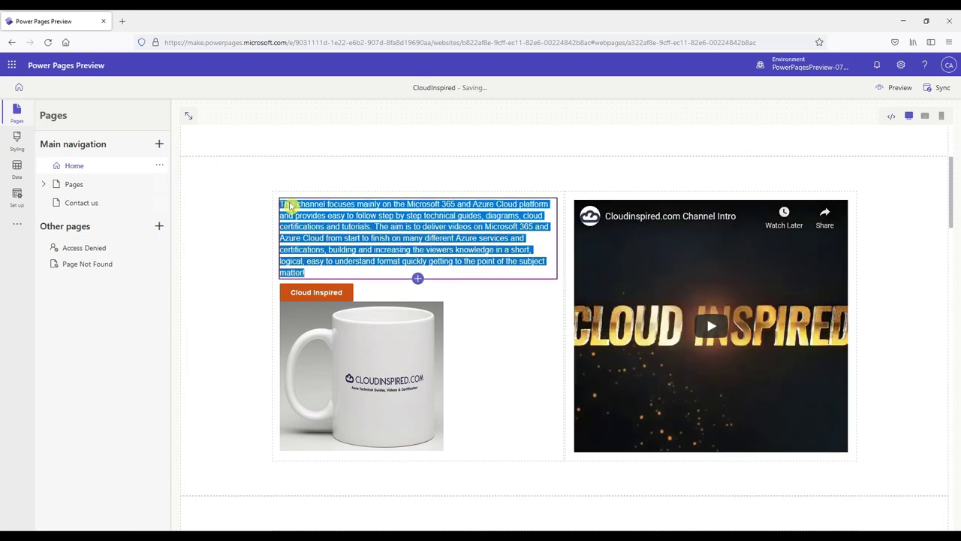
right_click(297, 230)
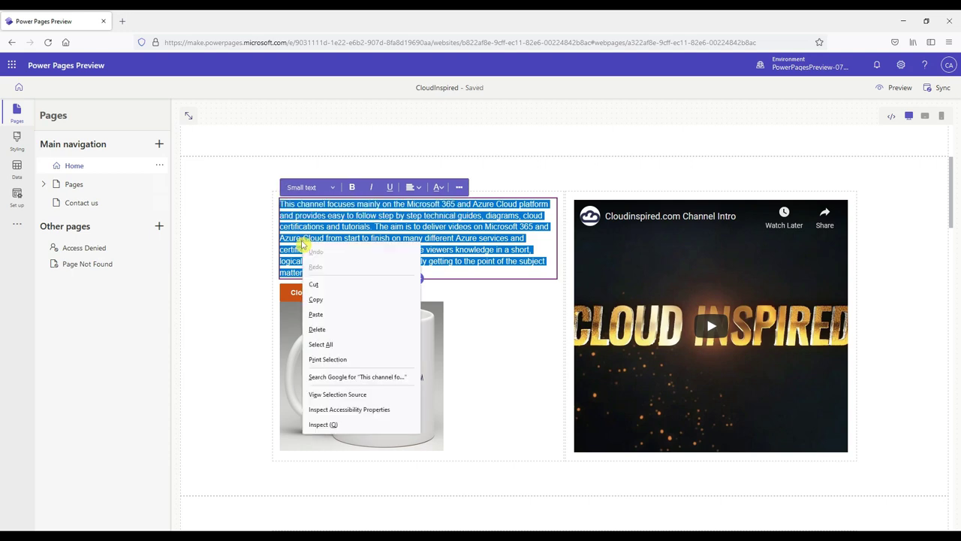
left_click(328, 286)
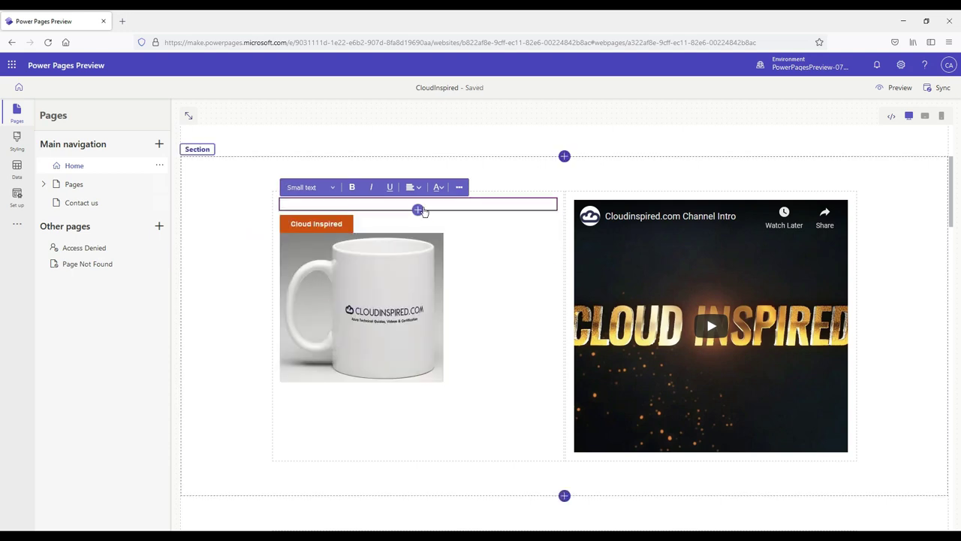
Step: Select the Introduction section's placeholder paragraph to replace it
scroll(485, 185, "up", 2)
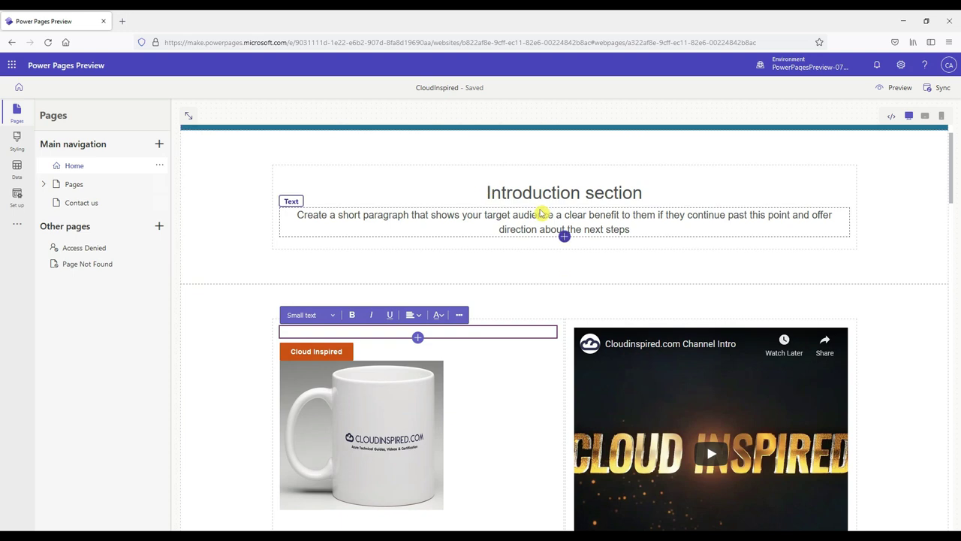
double_click(628, 229)
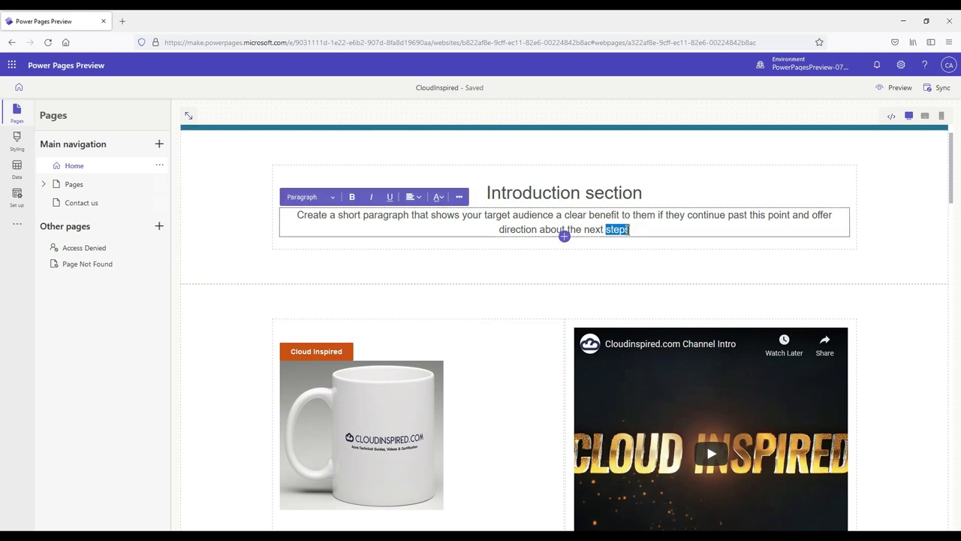
triple_click(564, 232)
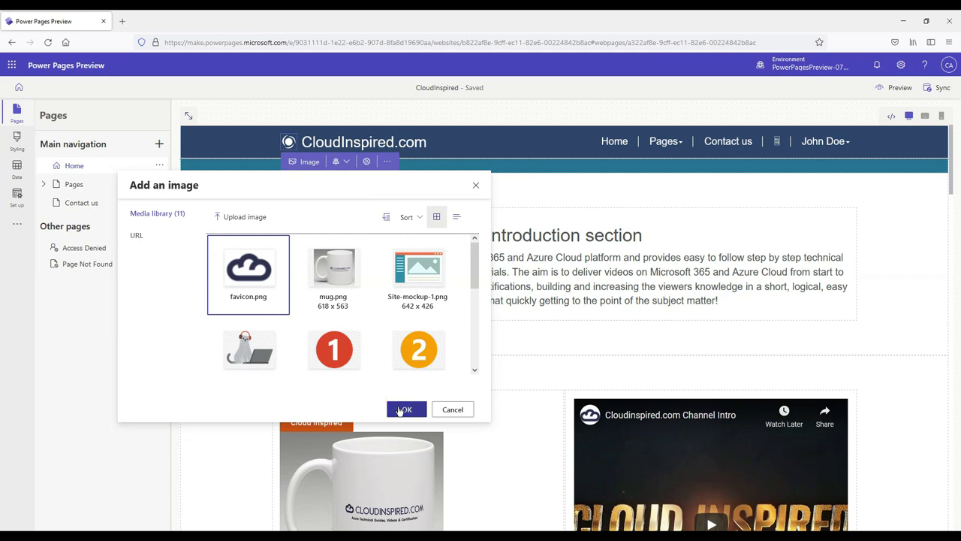
Step: Apply favicon.png as the header logo and delete the empty text block above the mug image
left_click(399, 408)
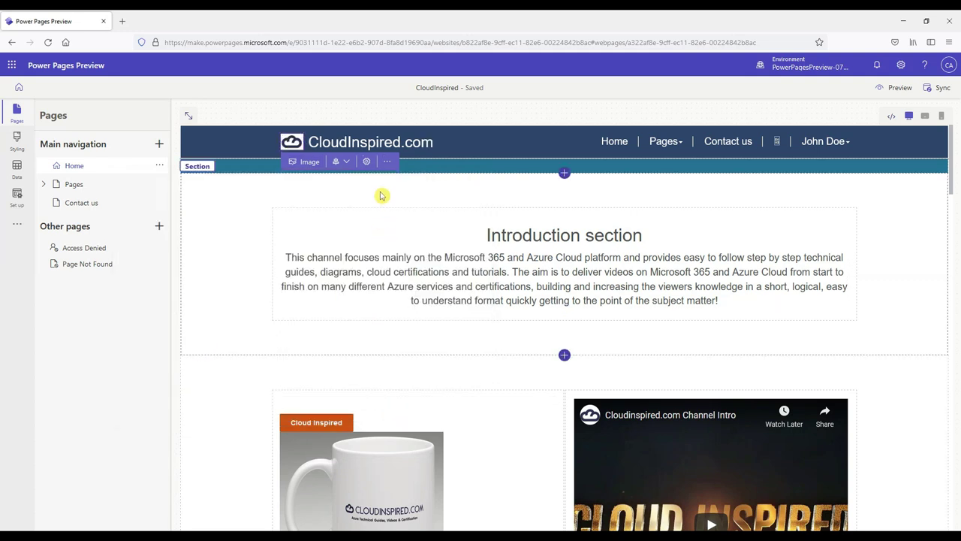
scroll(491, 217, "down", 3)
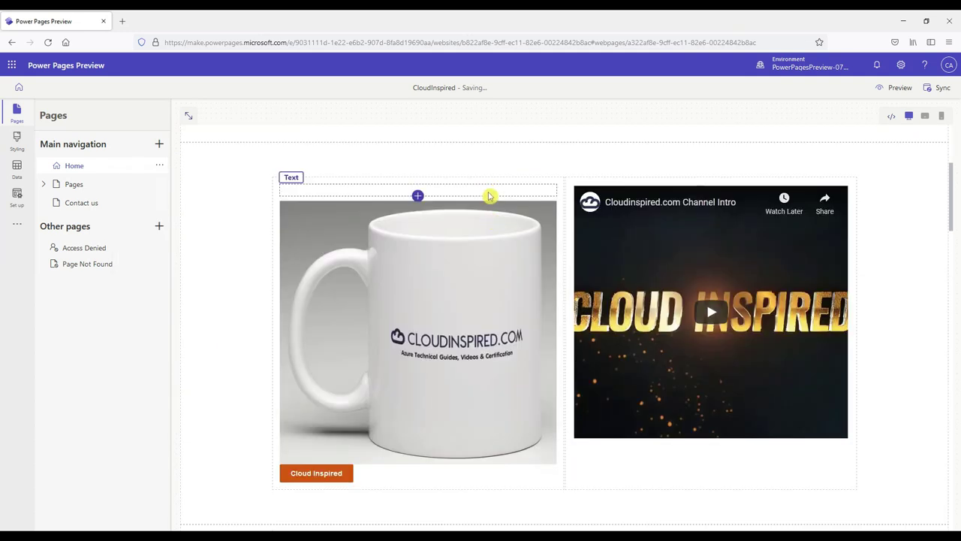
left_click(420, 186)
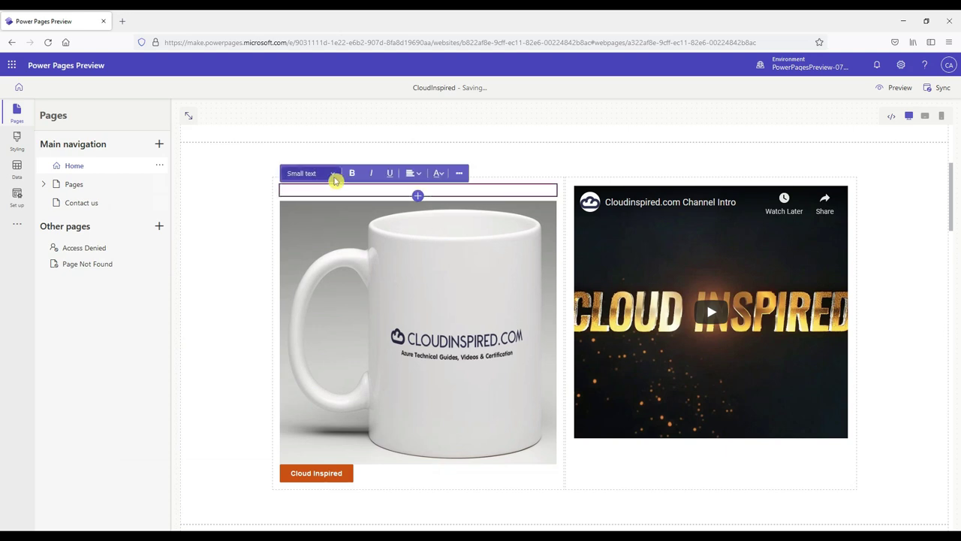
left_click(460, 174)
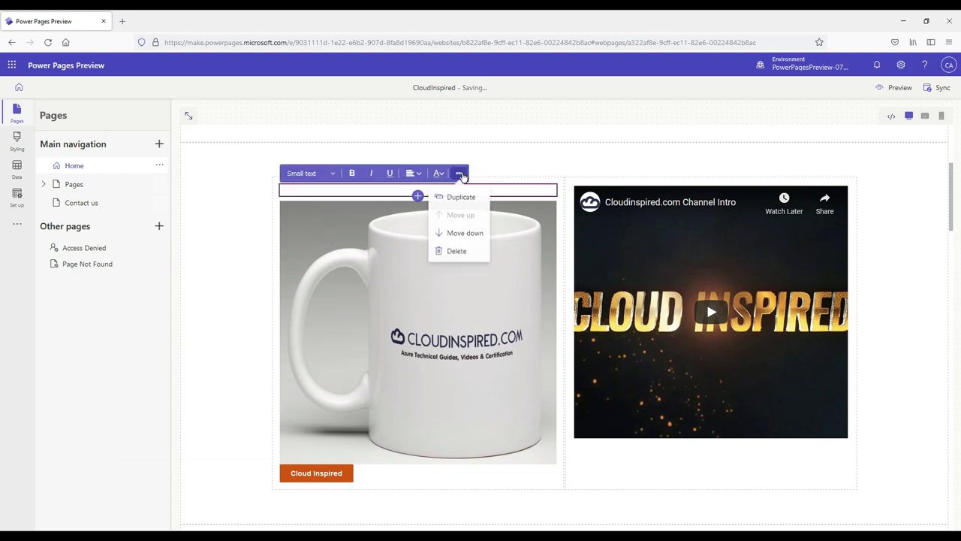
left_click(457, 252)
left_click(292, 198)
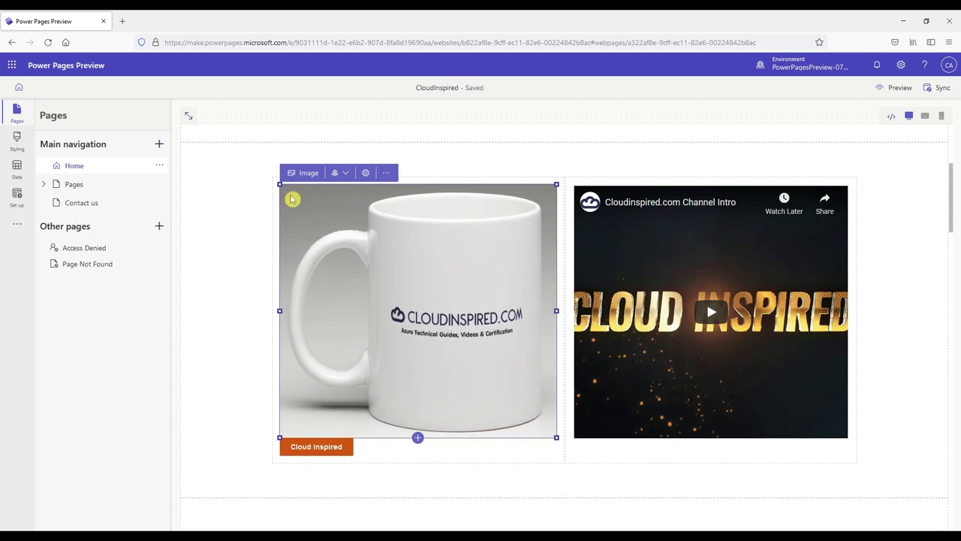
scroll(858, 290, "up", 3)
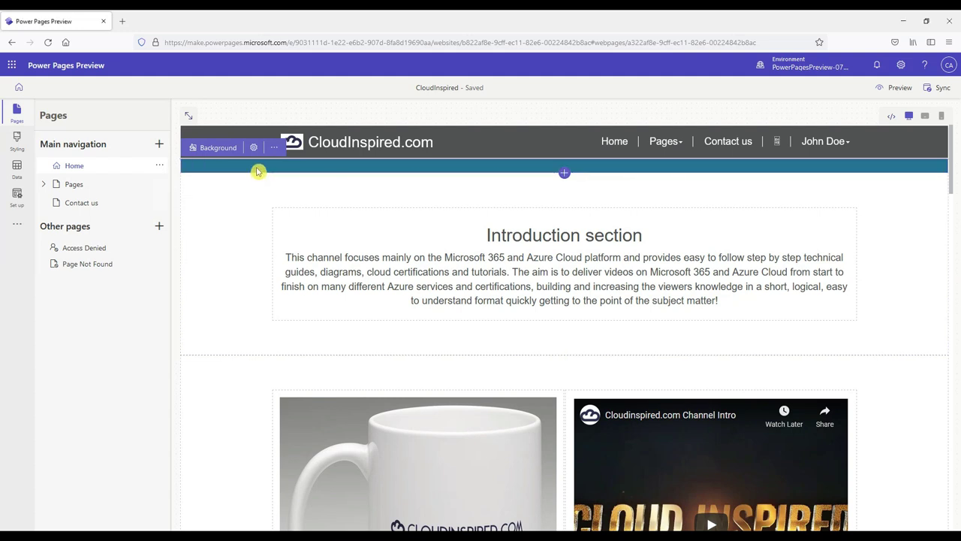
Step: Turn the header band orange and add an orange spacer section below Introduction
left_click(217, 148)
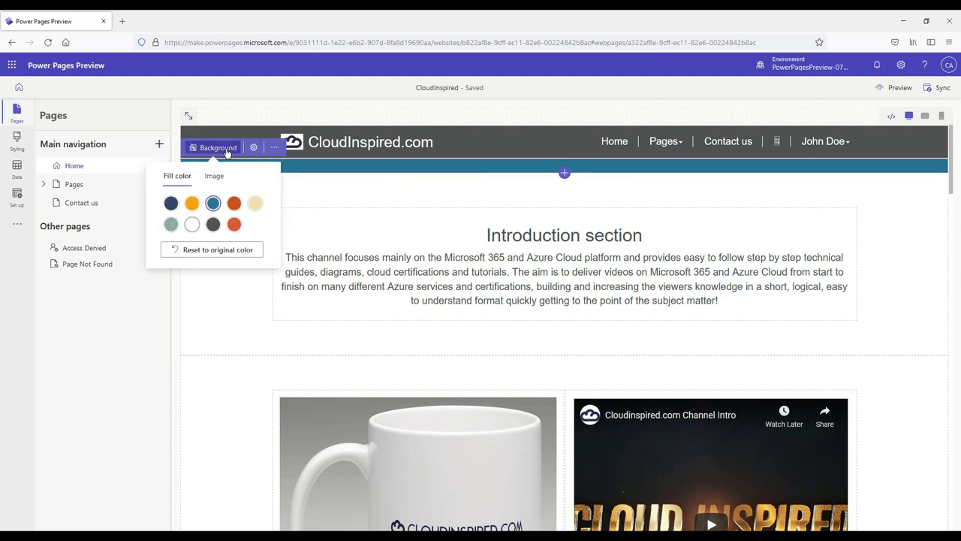
left_click(192, 204)
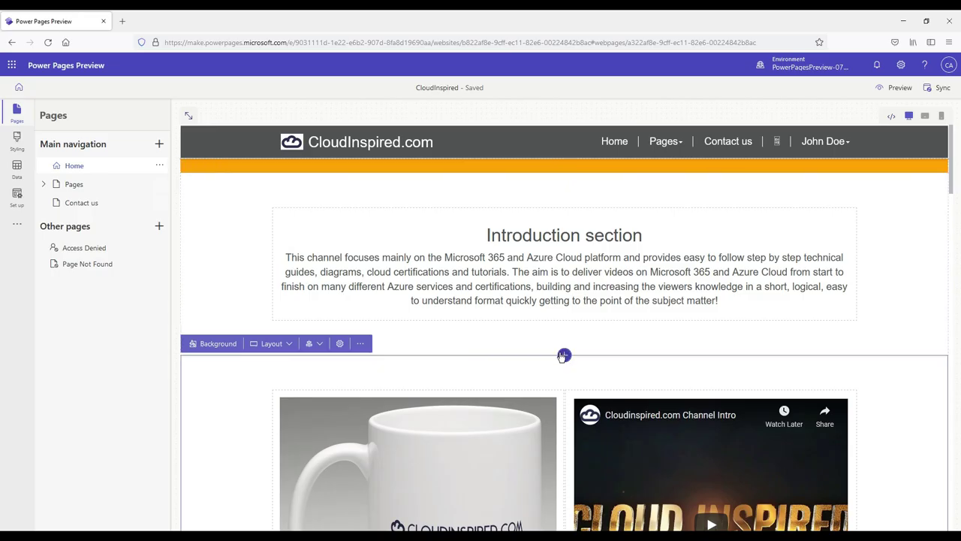
left_click(564, 355)
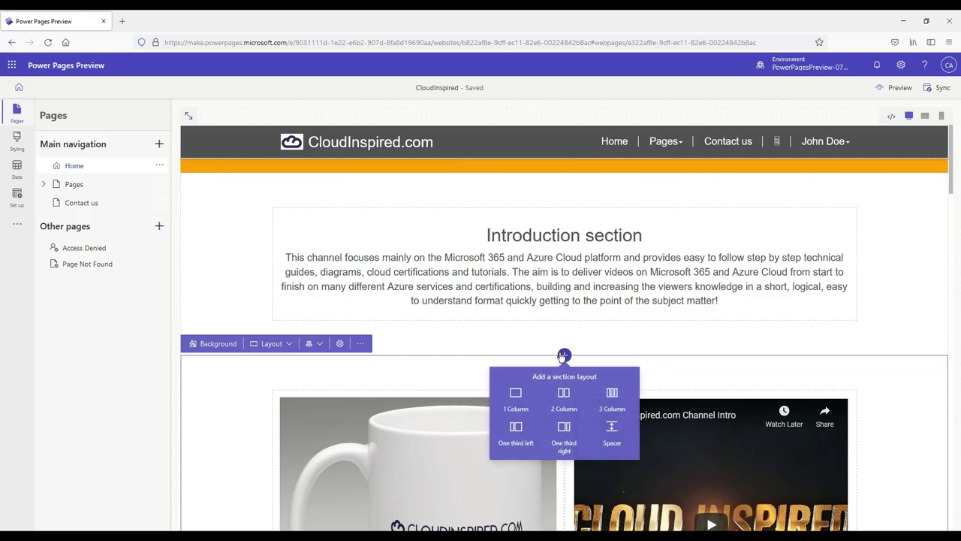
left_click(612, 428)
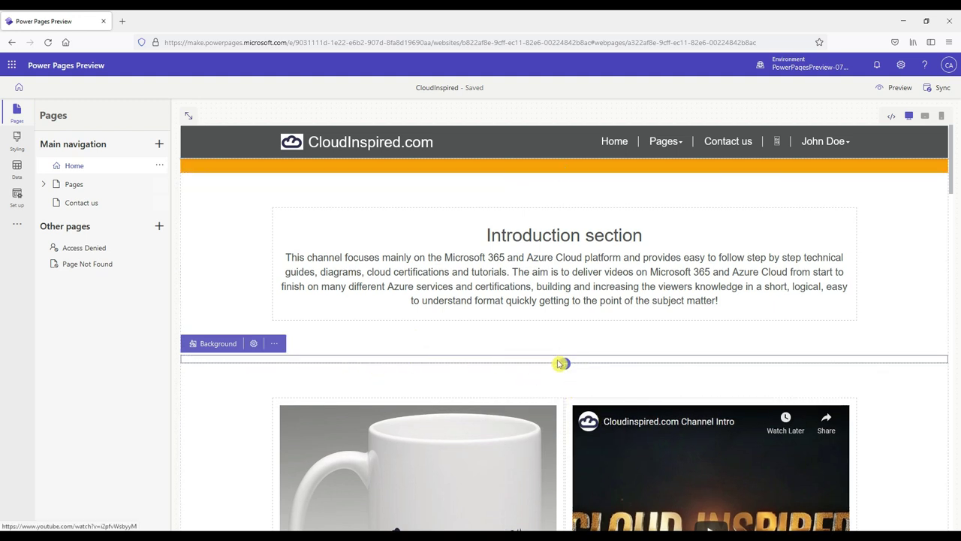
left_click(203, 343)
left_click(192, 399)
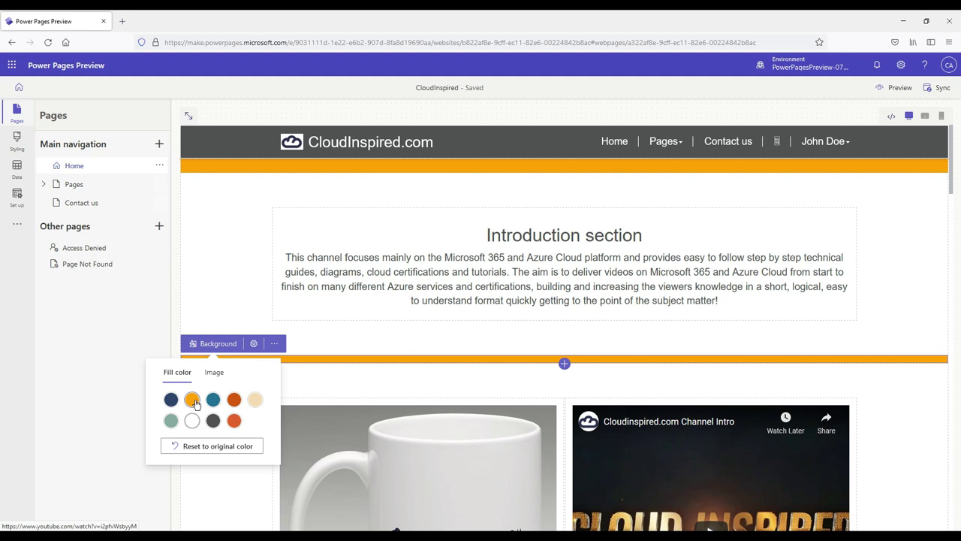
Step: Close the colour choices and check the site's Pages menu for subpages
left_click(196, 404)
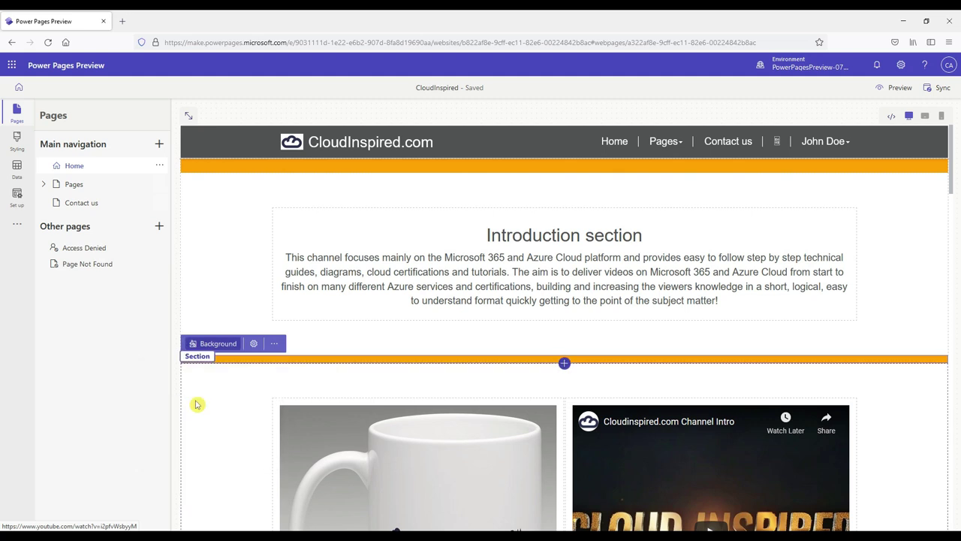
left_click(243, 372)
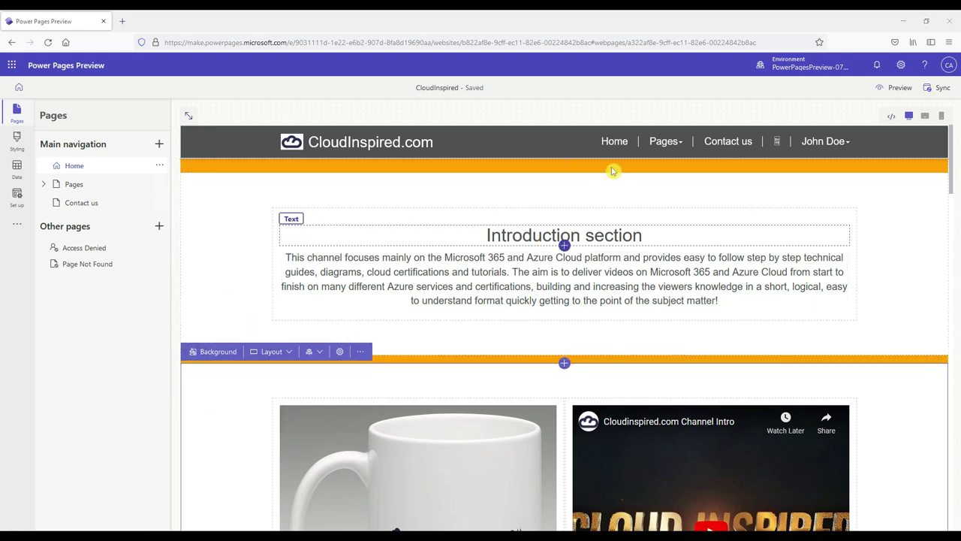
left_click(665, 142)
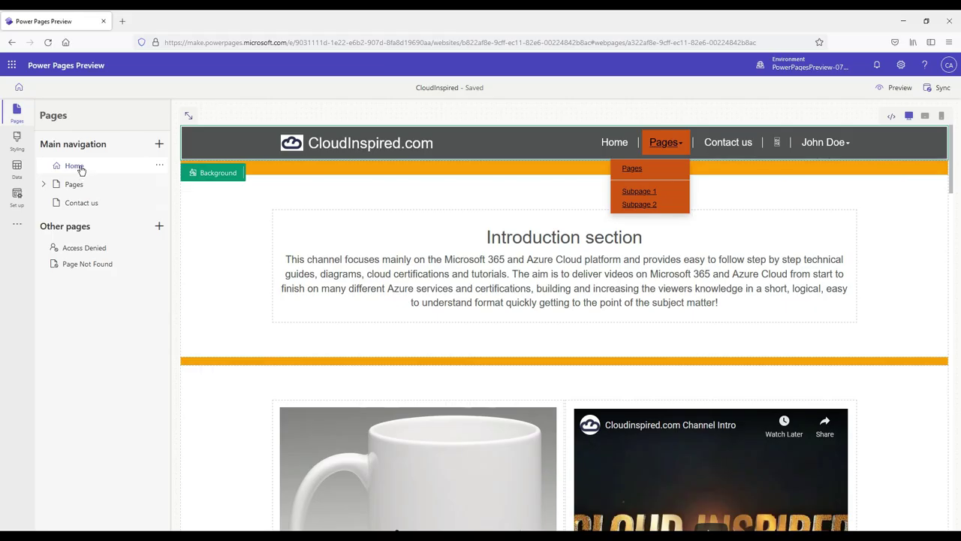
Step: Expand Pages to list Subpage 1 and Subpage 2, and open Subpage 1 to inspect it
left_click(44, 185)
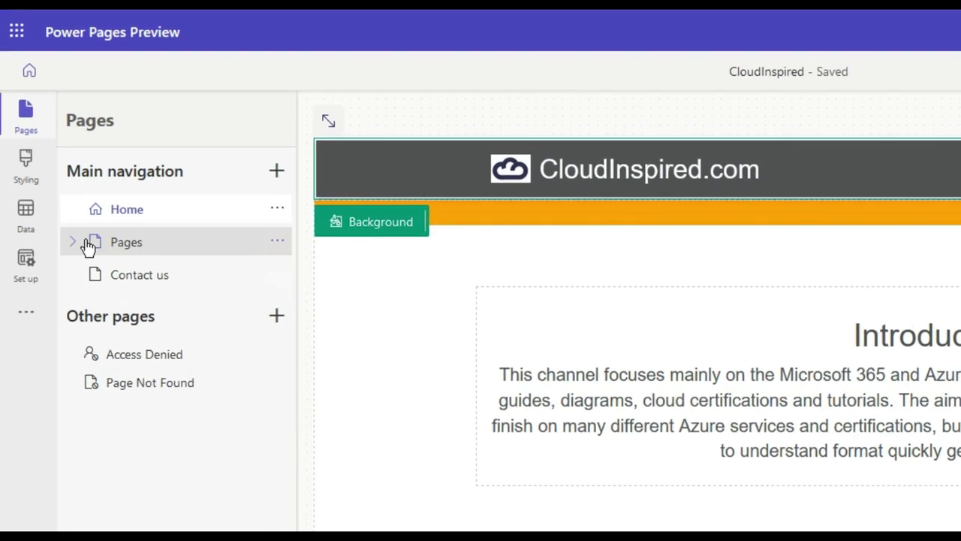
left_click(84, 244)
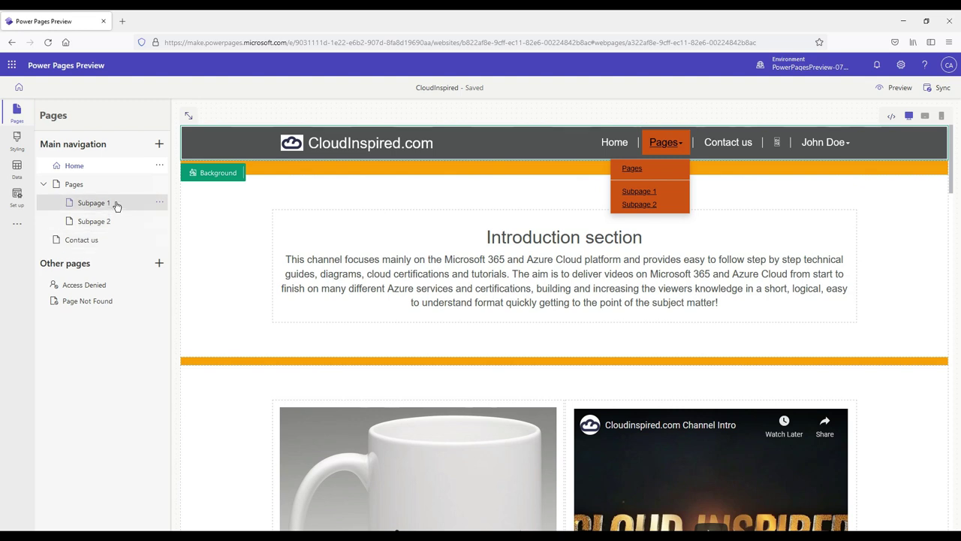
left_click(115, 205)
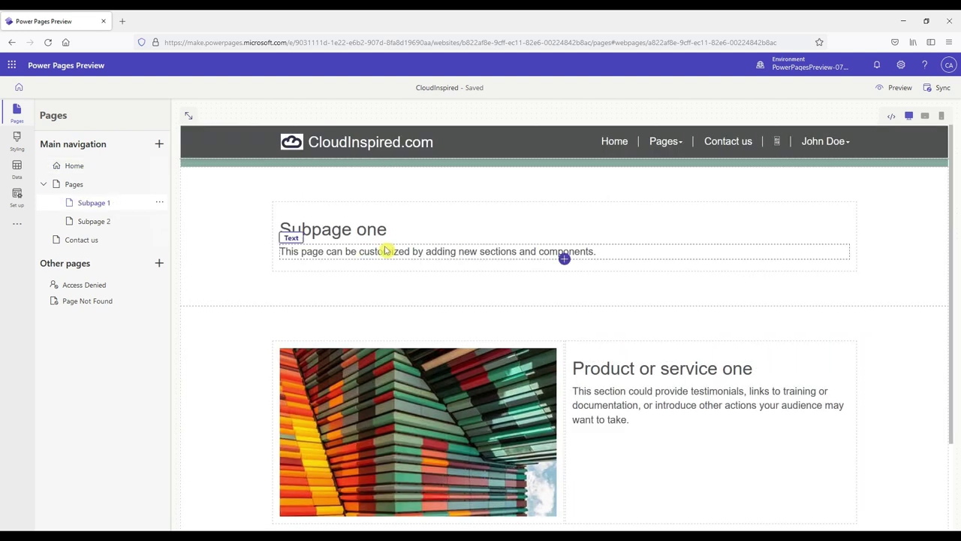
scroll(391, 247, "down", 2)
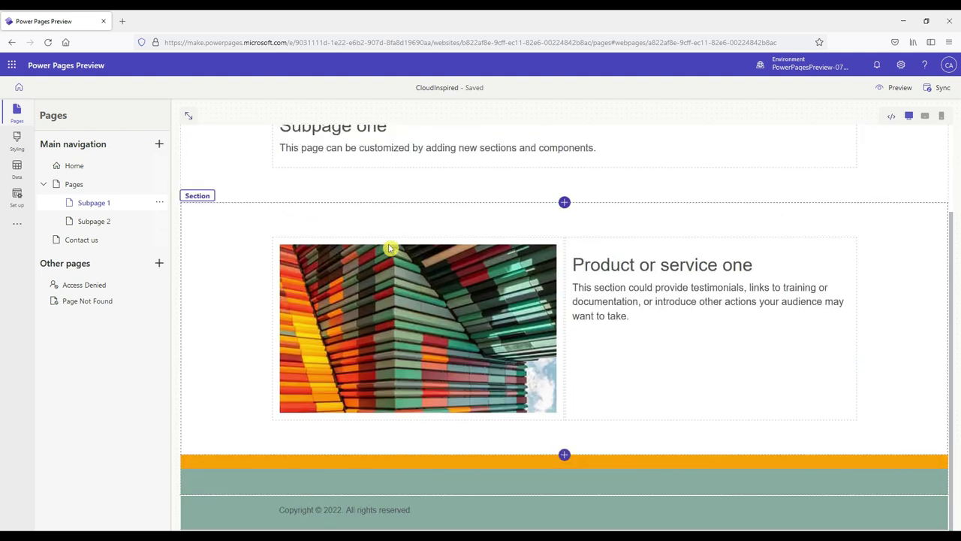
scroll(391, 248, "up", 2)
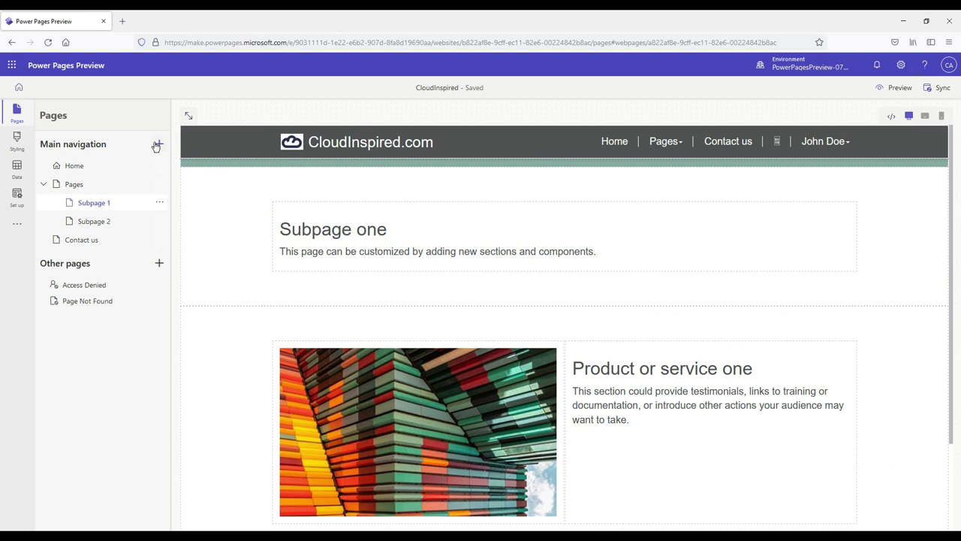
Step: Create Subpage 3 under Pages with the Subpage layout and open it from the Pages menu
left_click(143, 166)
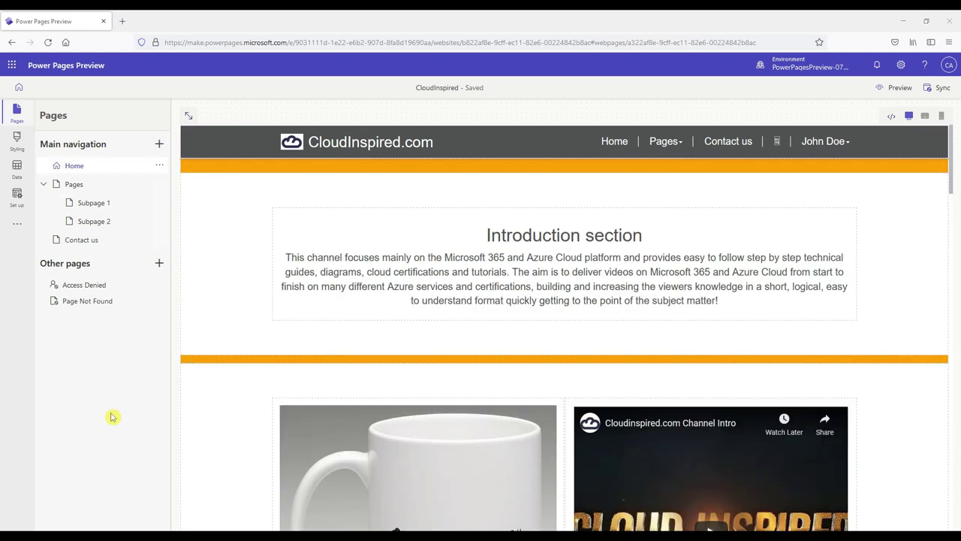
left_click(160, 185)
left_click(188, 242)
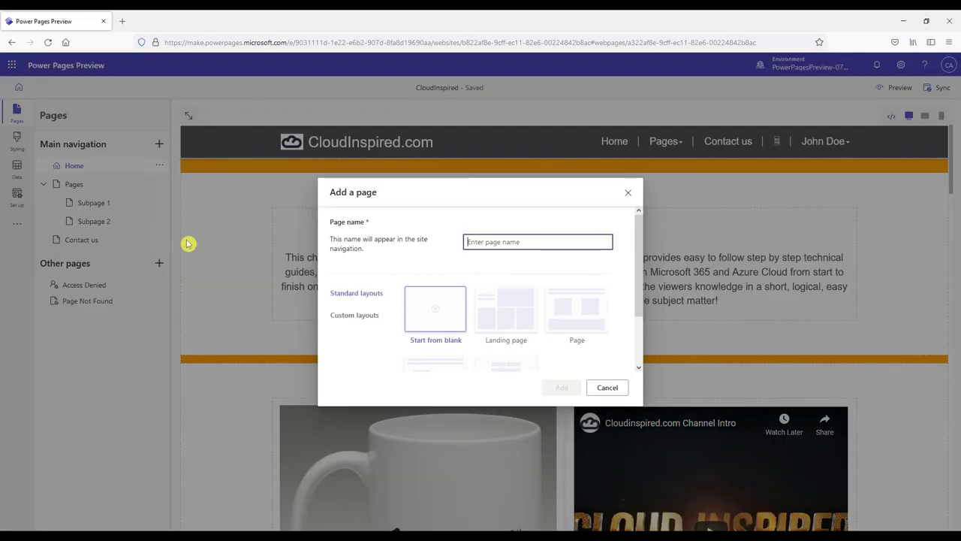
type("Su")
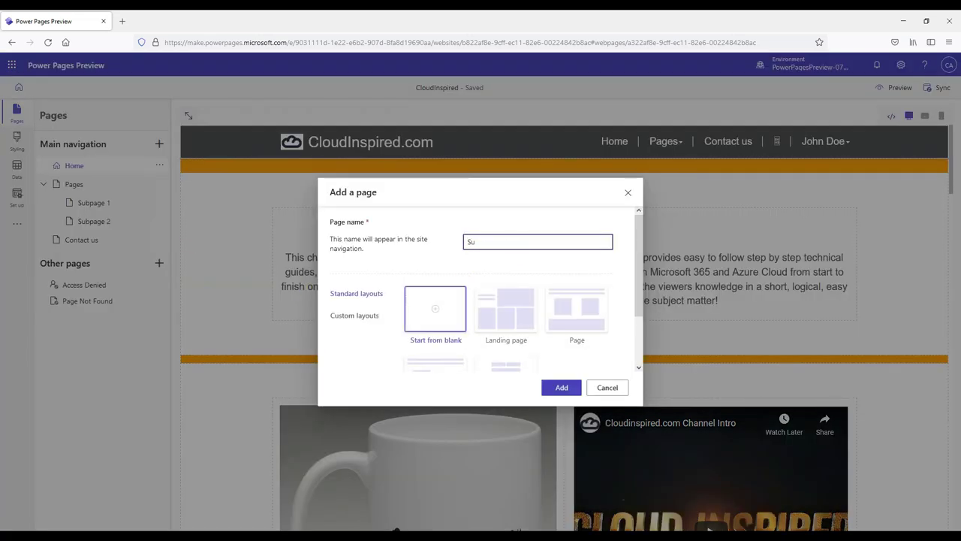
type("bpage 3")
scroll(447, 334, "down", 1)
left_click(446, 334)
left_click(560, 389)
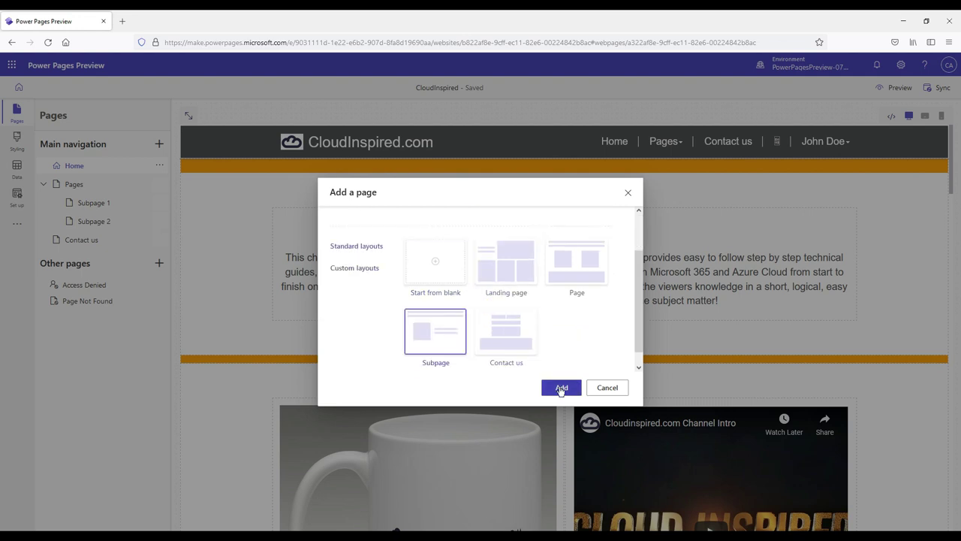
left_click(560, 390)
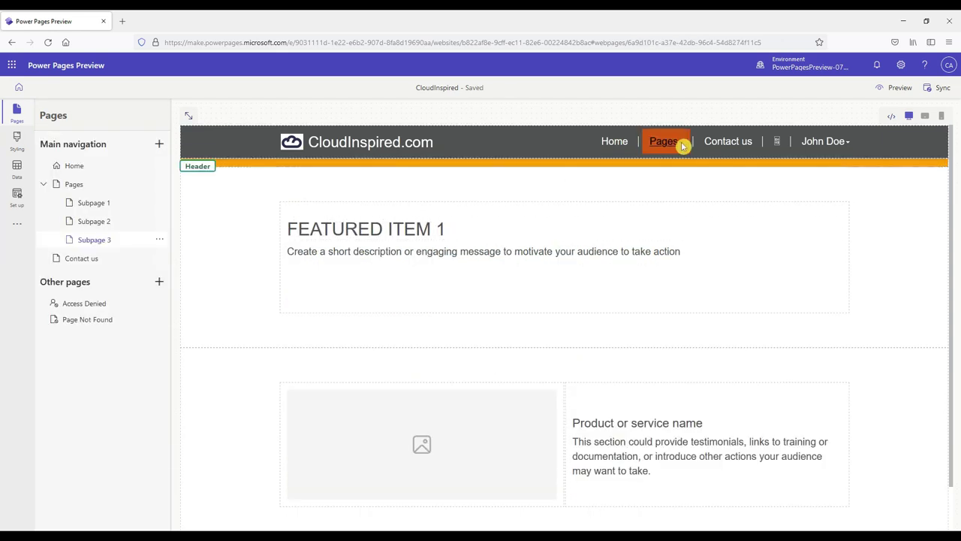
left_click(681, 141)
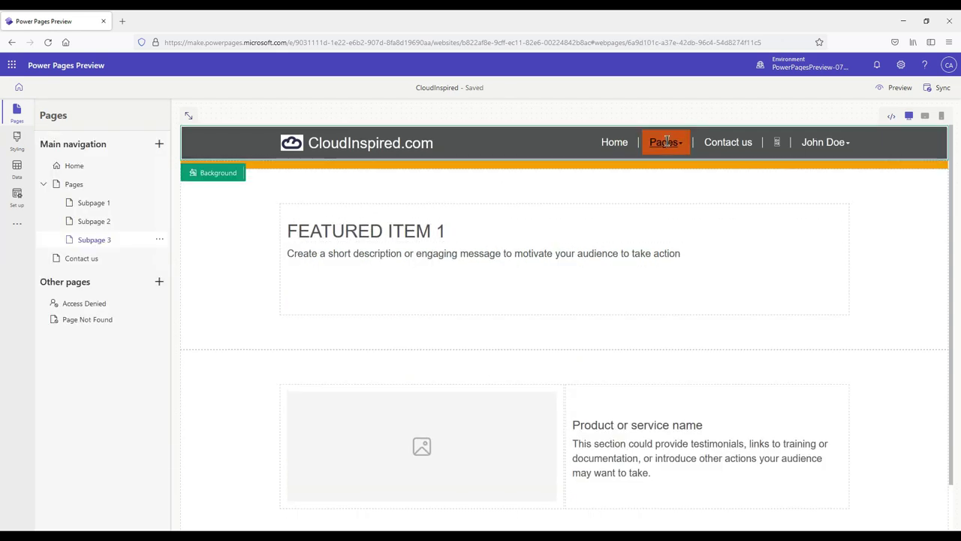
left_click(659, 217)
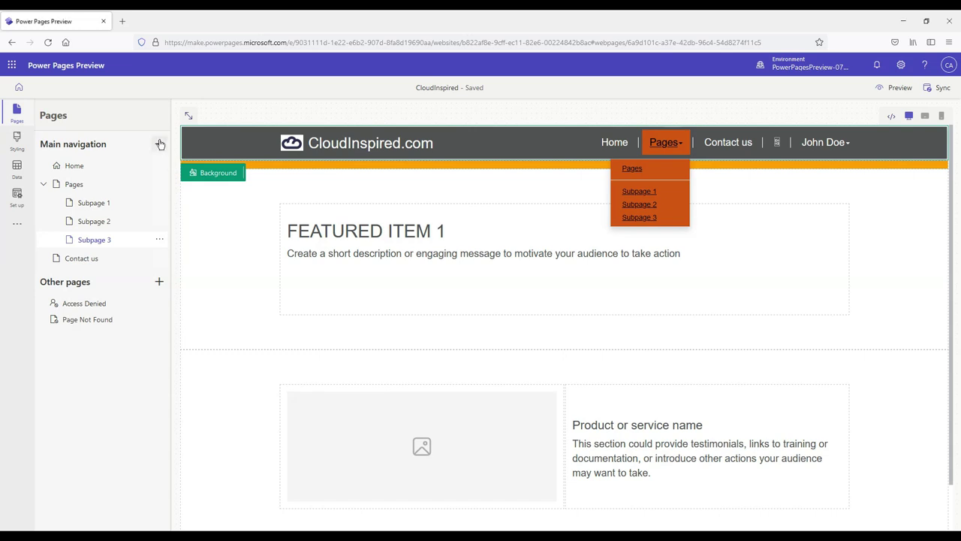
Step: Add a Videos page with the Page layout to the main navigation, above Contact us
left_click(158, 144)
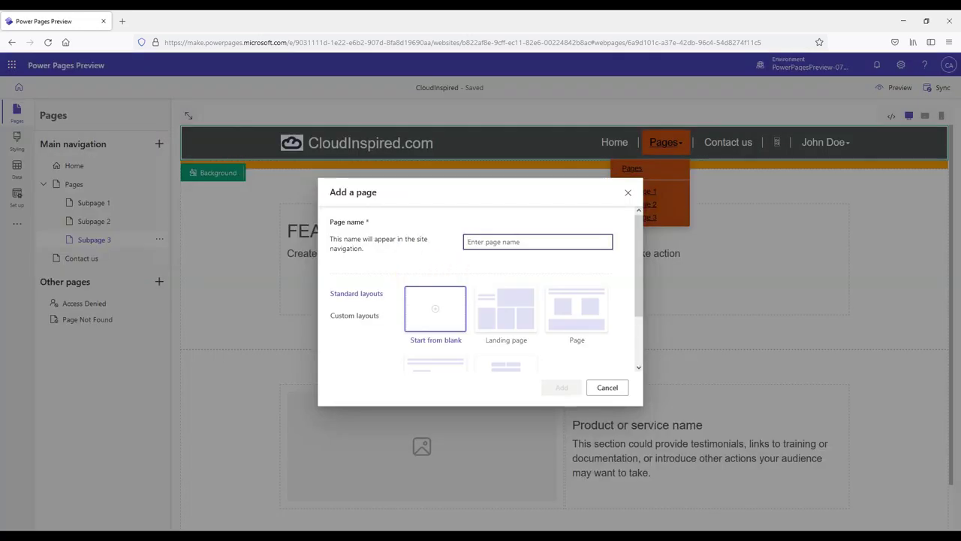
type("Videos")
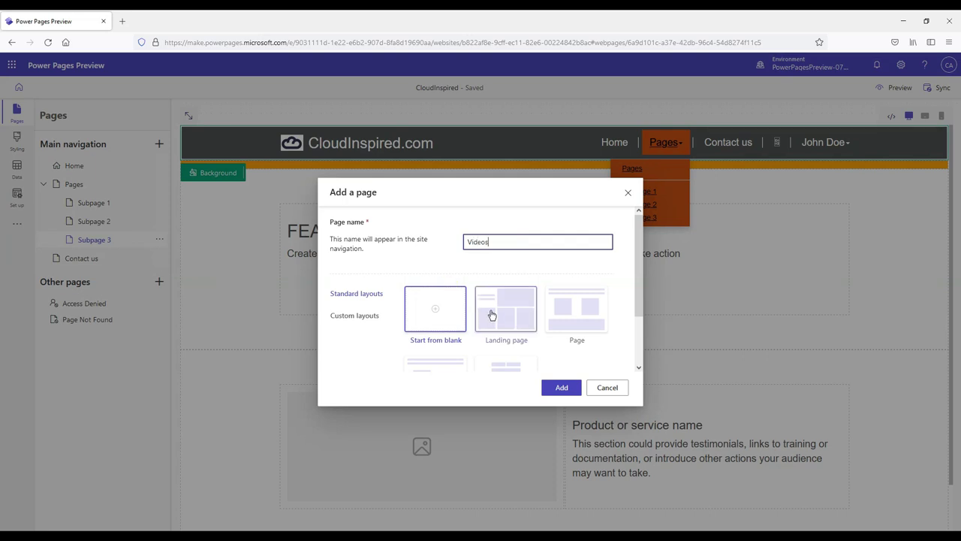
left_click(571, 306)
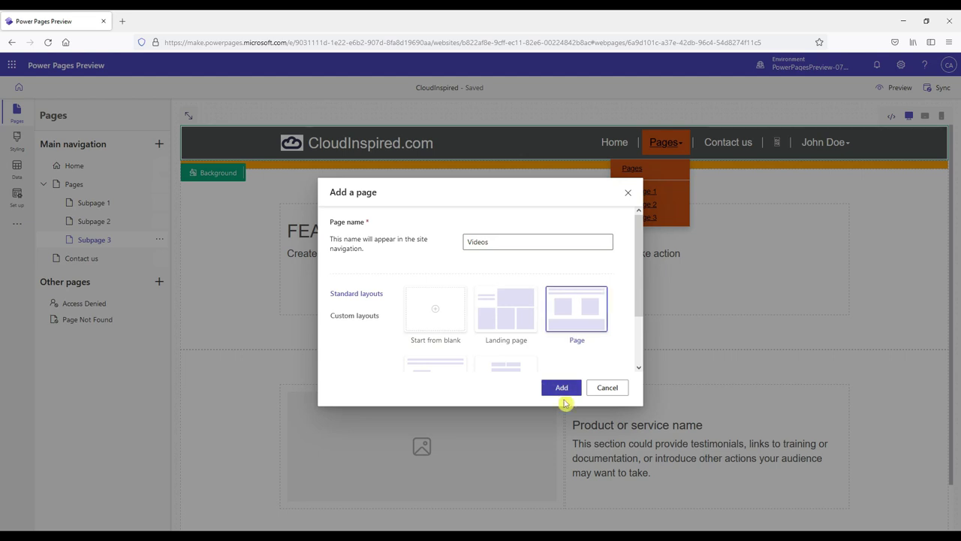
left_click(564, 388)
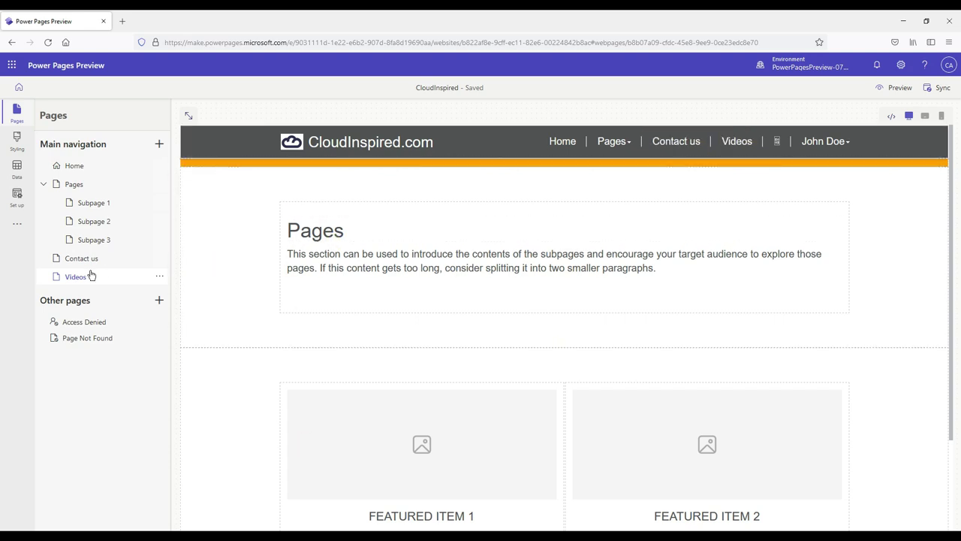
left_click_drag(85, 258, 86, 255)
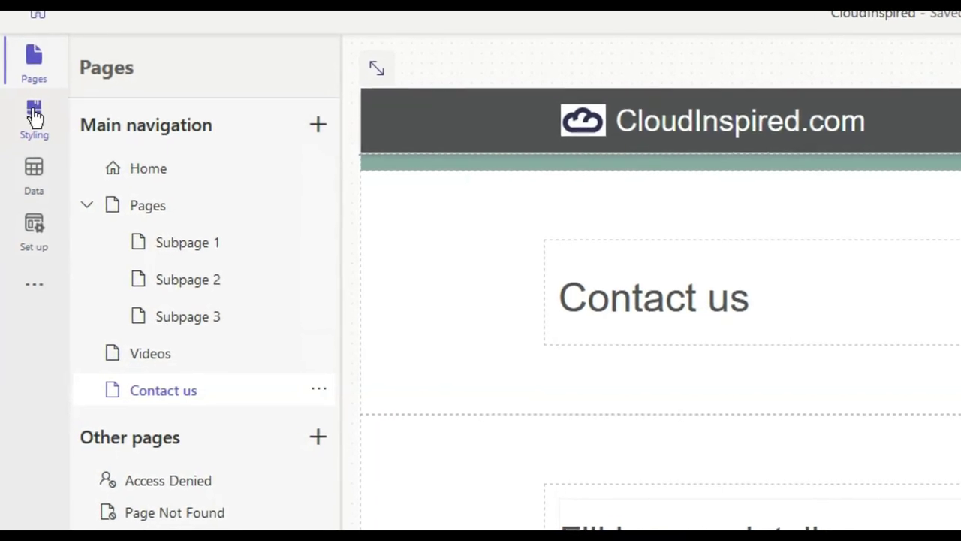
Step: Apply the Turquoise theme to the site from the Styling workspace
left_click(34, 113)
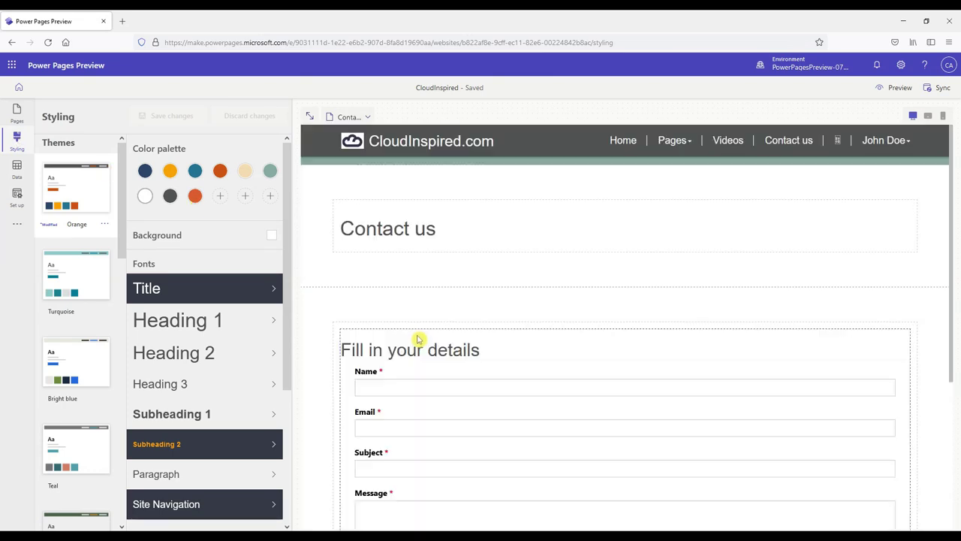
left_click(93, 283)
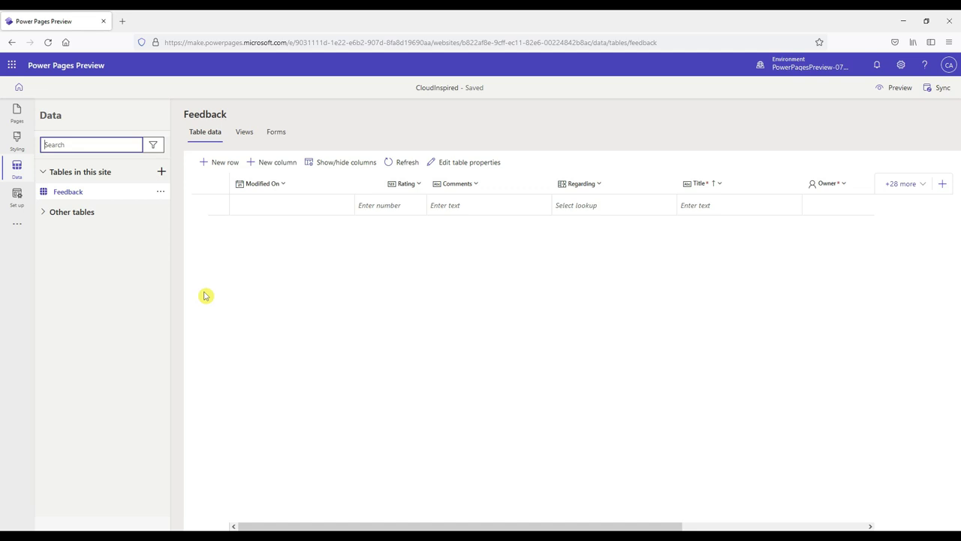
Step: Create a new site table named TicketRequest
left_click(204, 295)
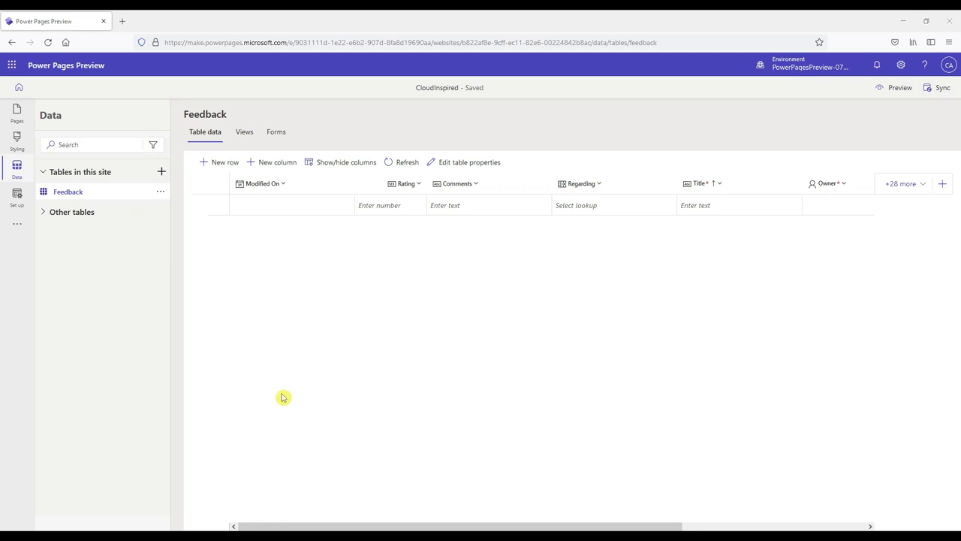
left_click(161, 171)
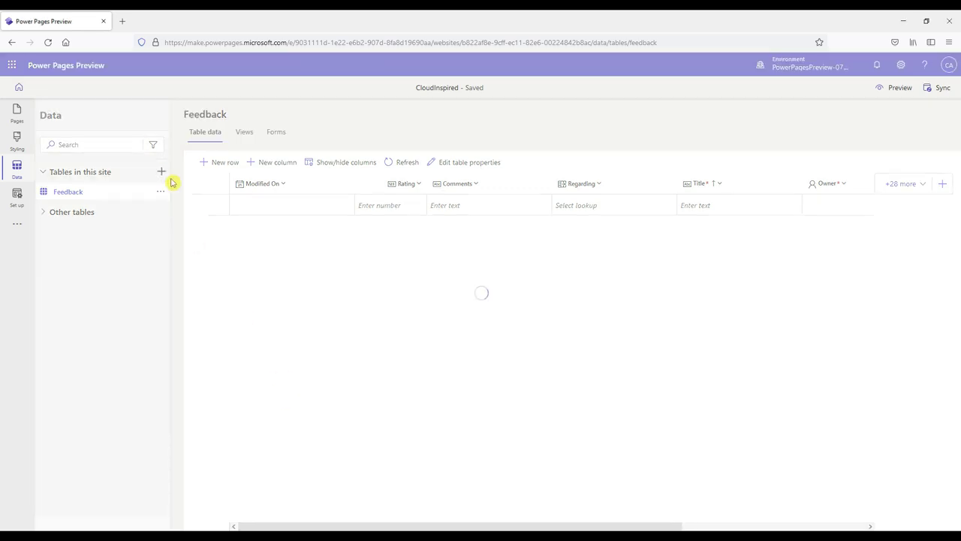
left_click(358, 267)
type("TicketRequest")
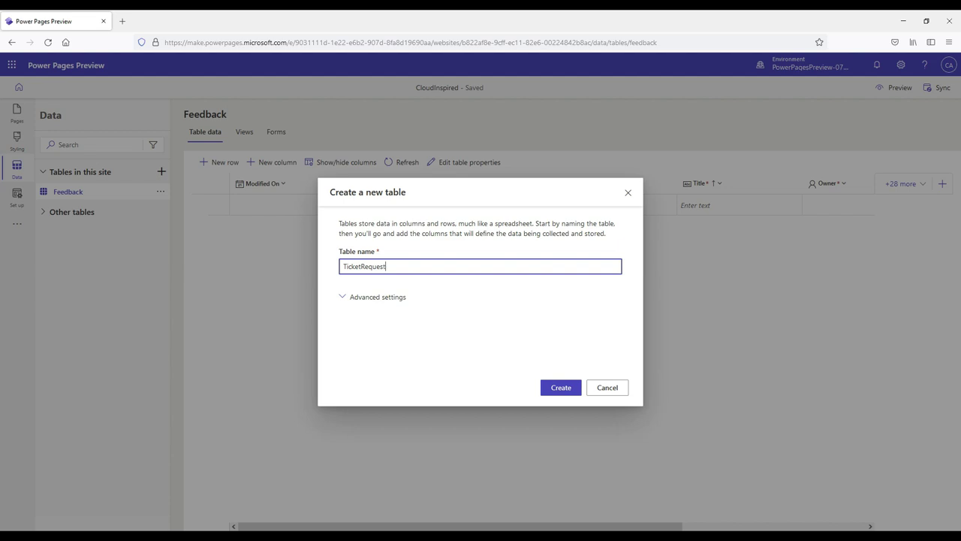
left_click(388, 298)
left_click(553, 389)
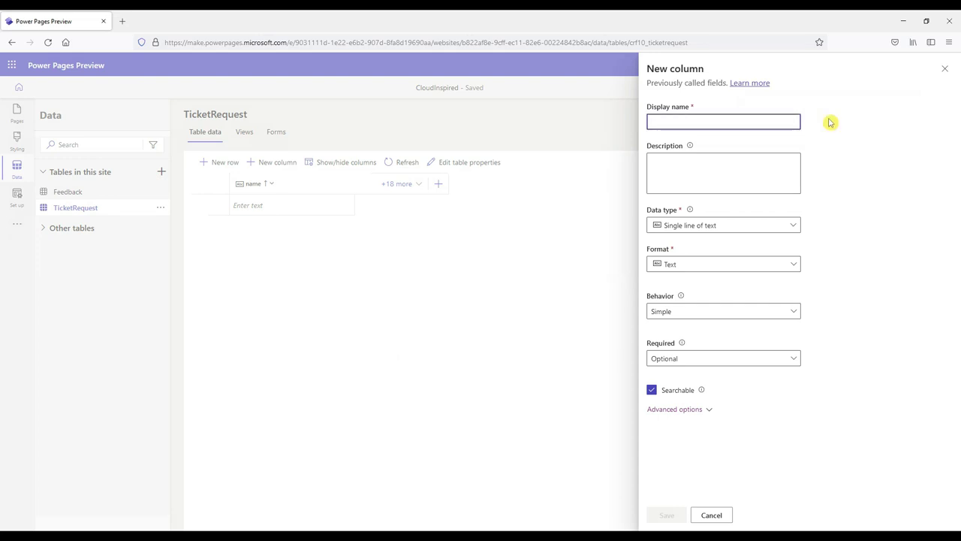
Step: Add Platform and Issue single-line text columns to the TicketRequest table
type("Platform")
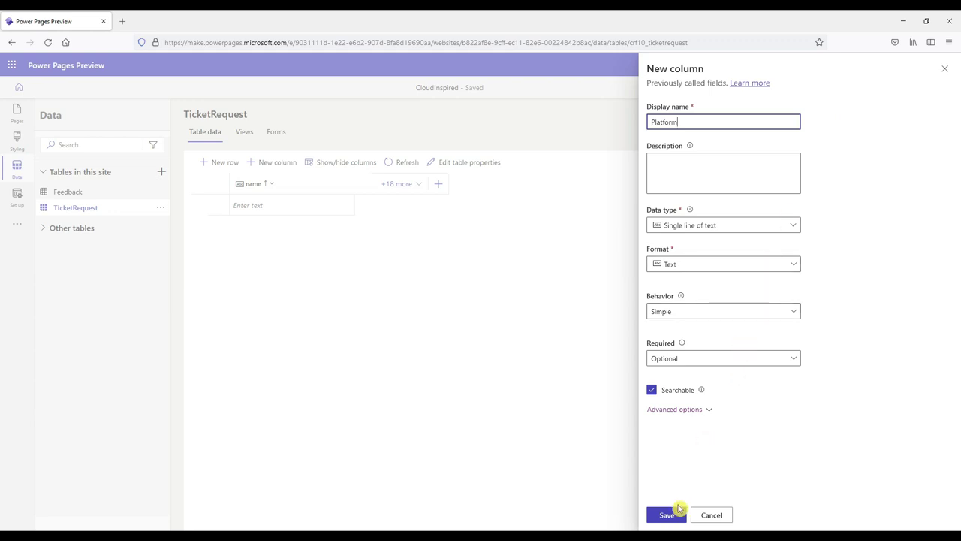
left_click(667, 515)
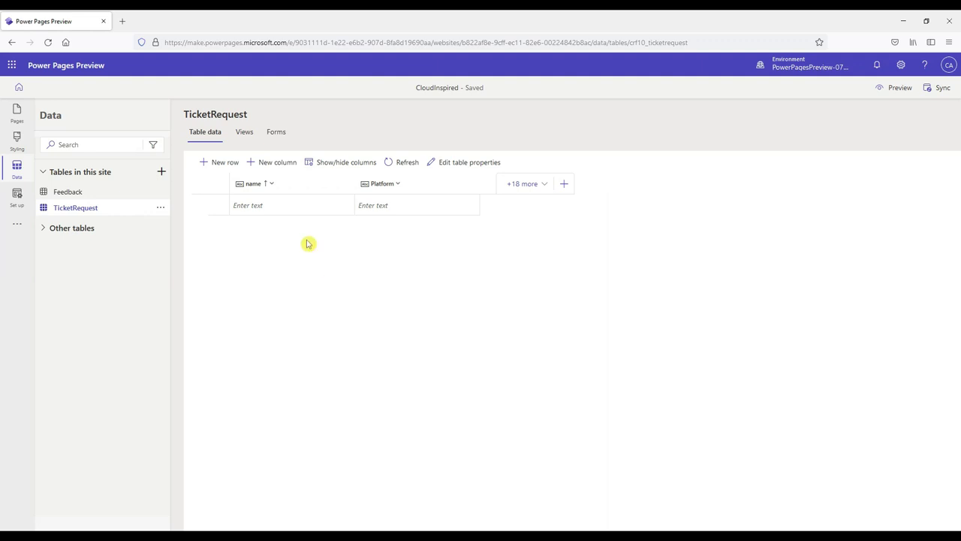
left_click(287, 163)
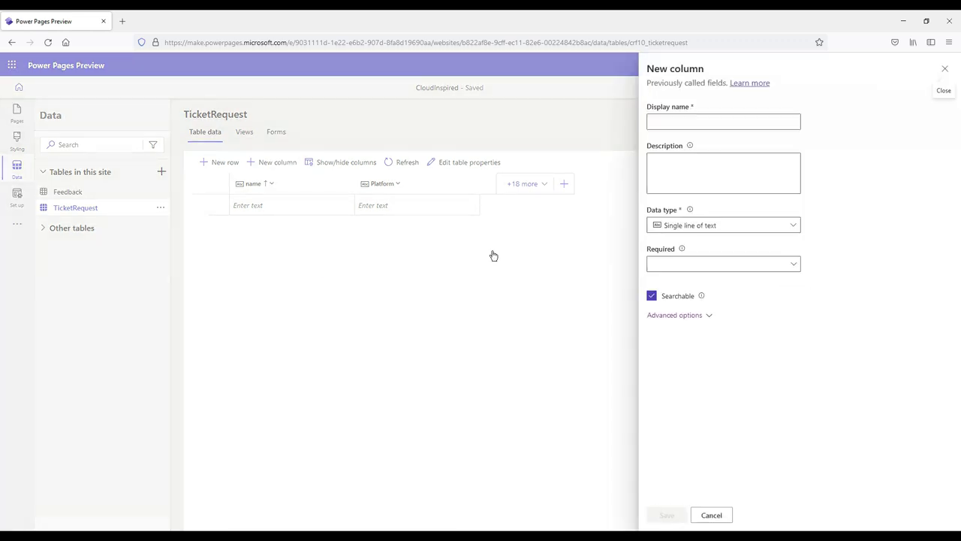
left_click(660, 121)
type("Issue")
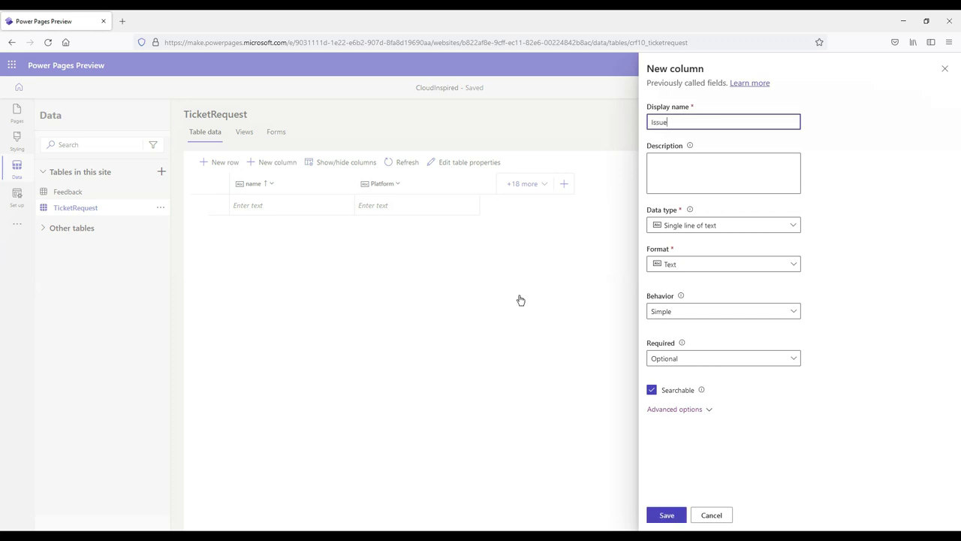
left_click(666, 514)
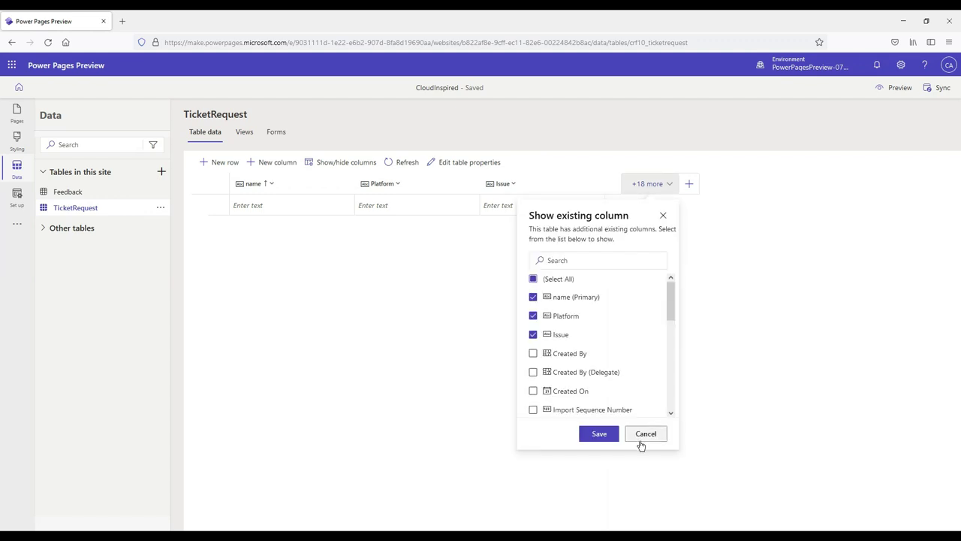
left_click(640, 437)
Step: Create a new form named TicketRequest for the TicketRequest table
left_click(276, 134)
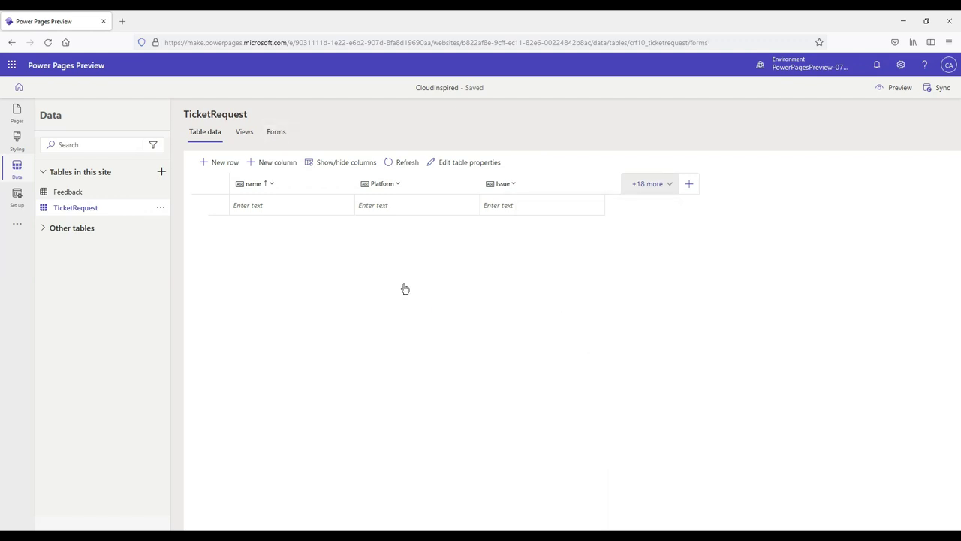
left_click(275, 222)
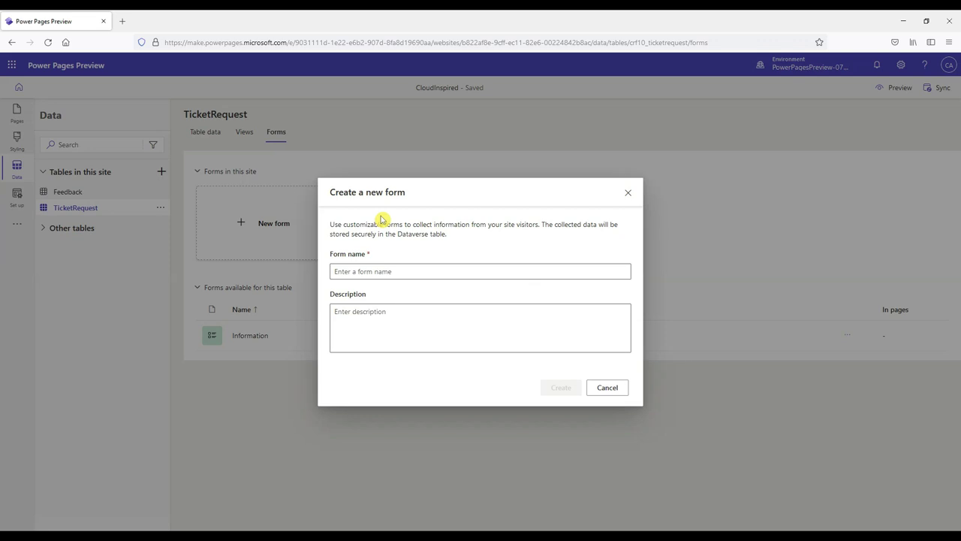
type("TicketRequest")
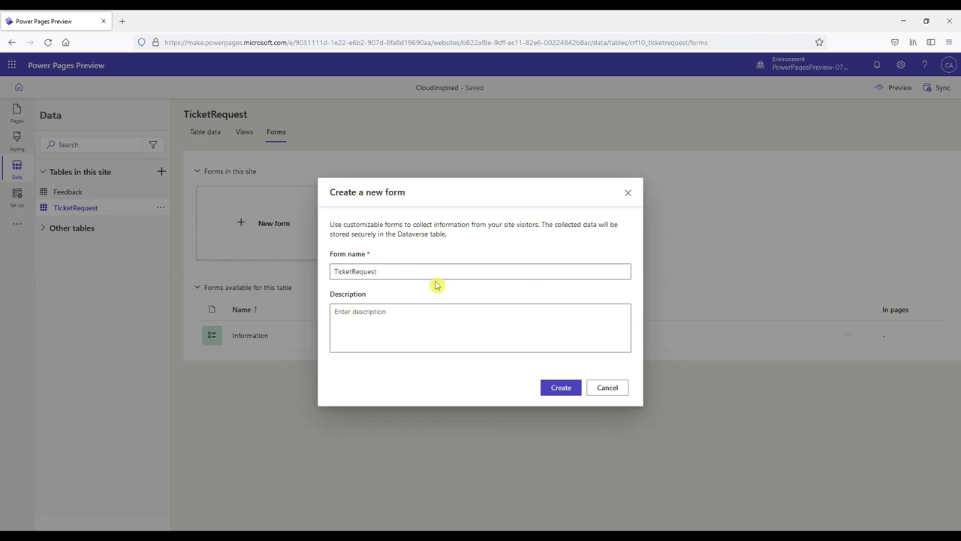
left_click(554, 387)
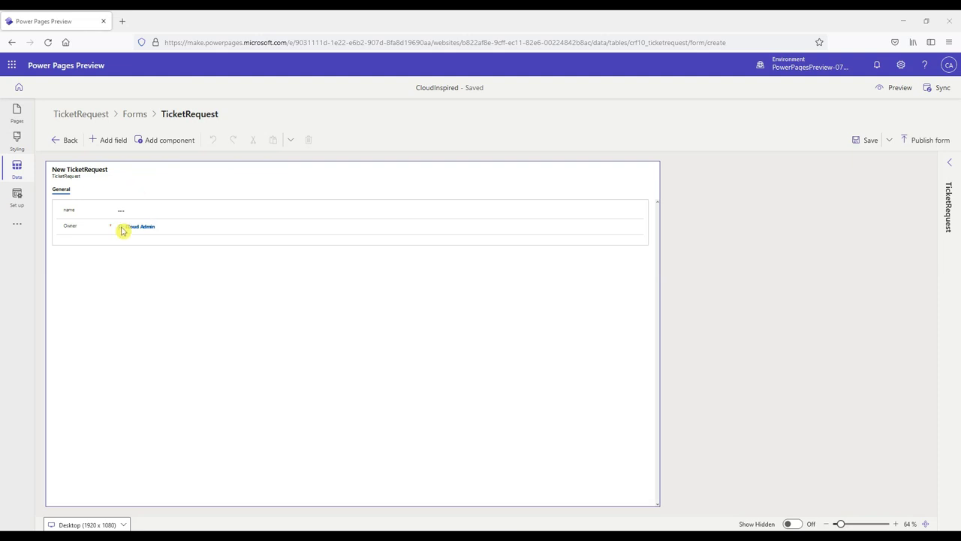
Step: Add Issue, Platform and Created By fields to the TicketRequest form, then save and publish it
left_click(114, 141)
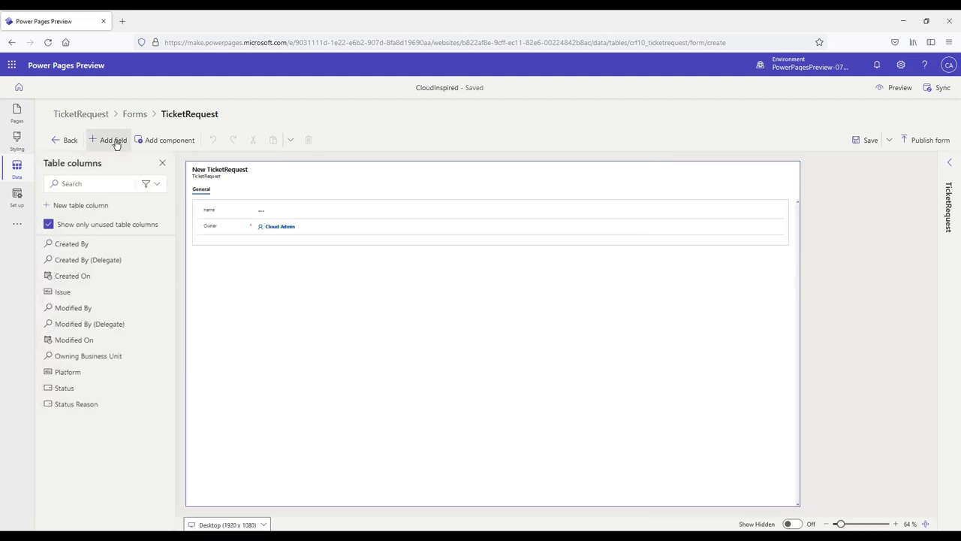
mouse_move(148, 256)
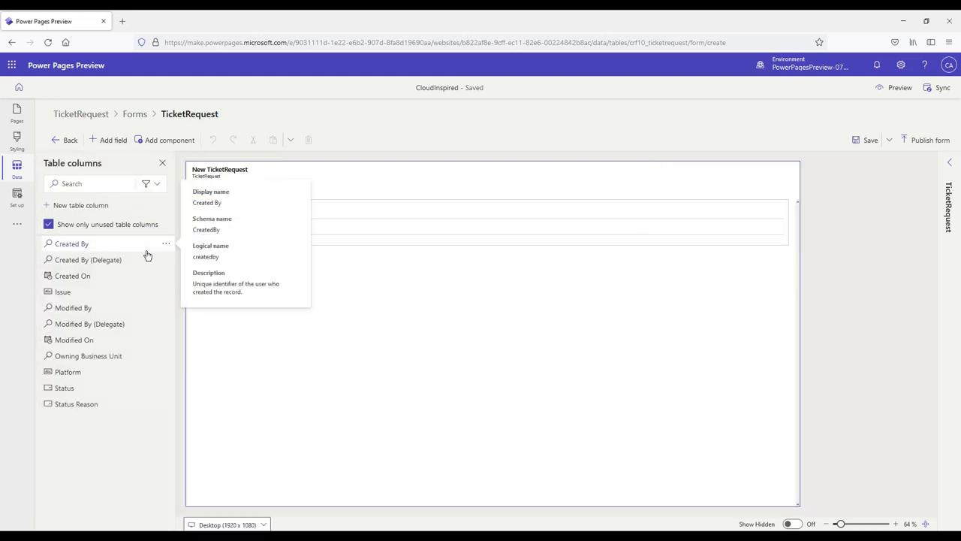
left_click(73, 292)
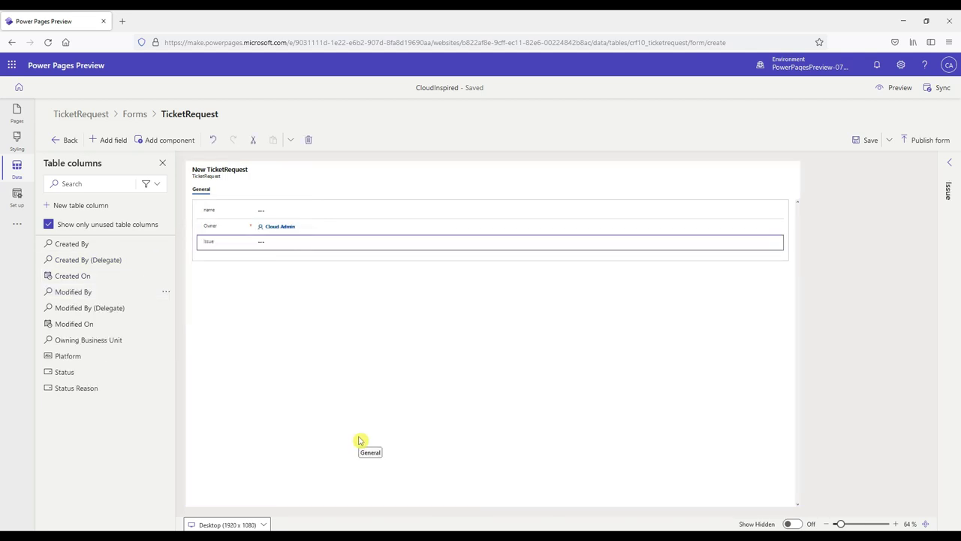
left_click(70, 357)
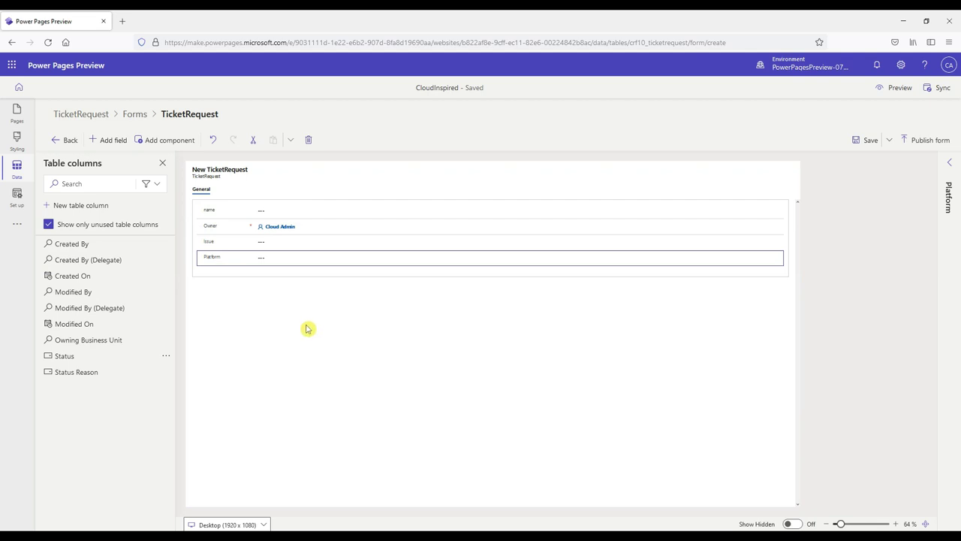
left_click(98, 244)
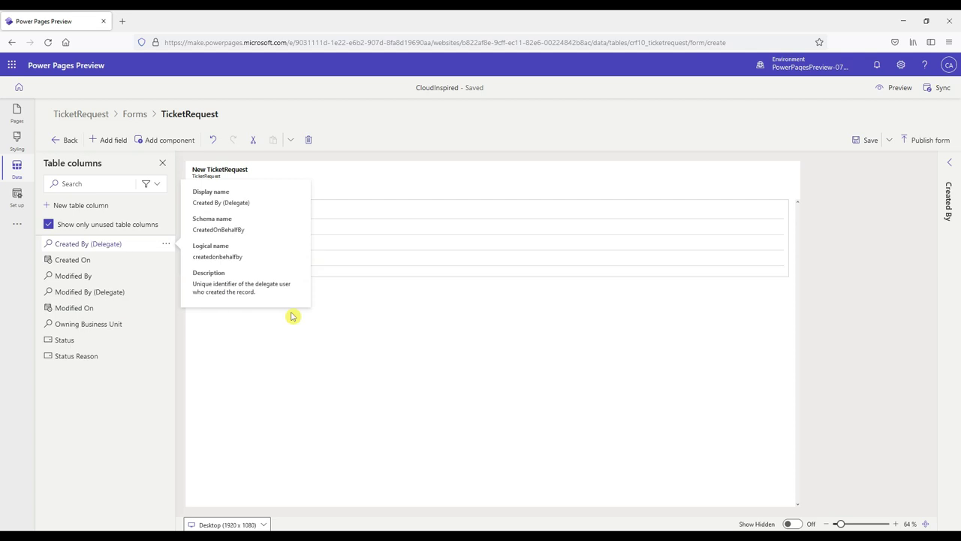
left_click(295, 358)
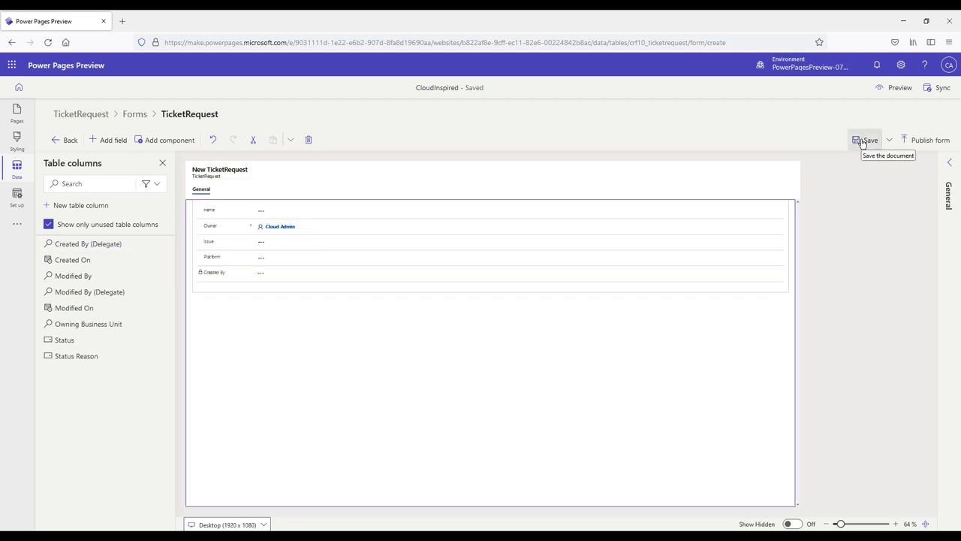
left_click(863, 141)
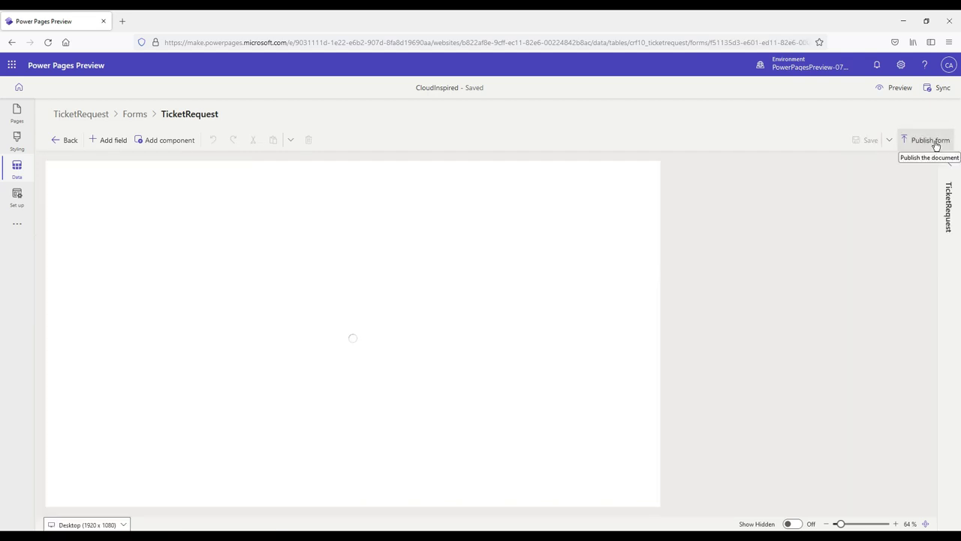
left_click(931, 141)
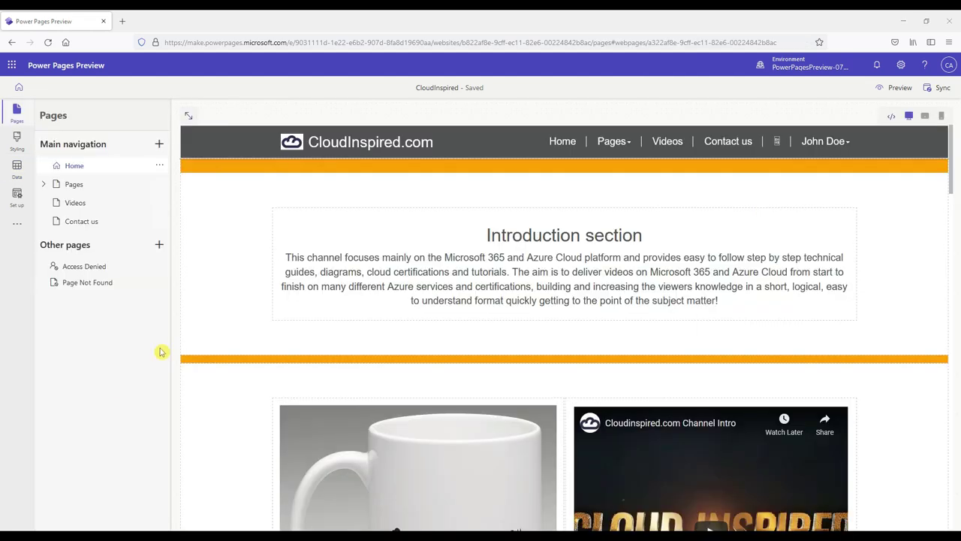
Step: Add a blank TicketRequest page under Main navigation
left_click(160, 145)
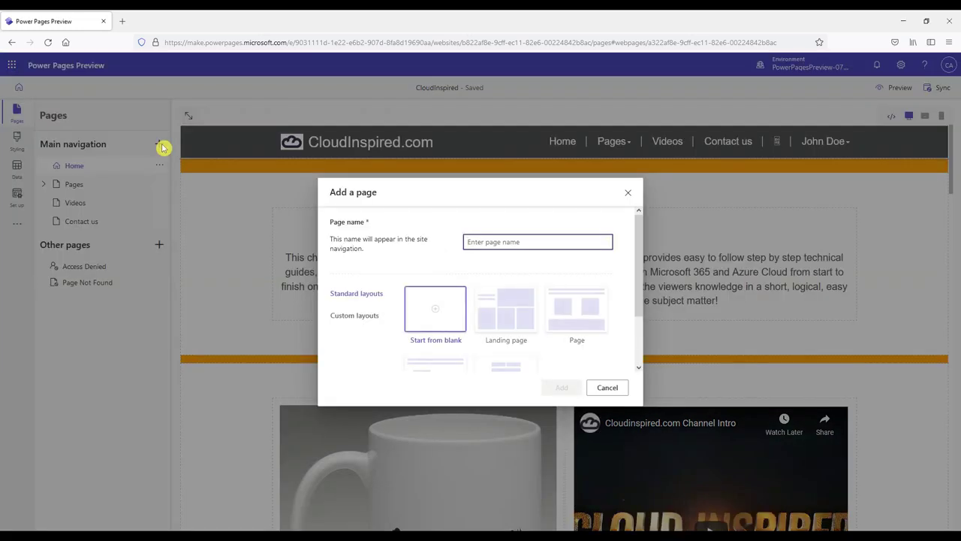
type("TicketRequest")
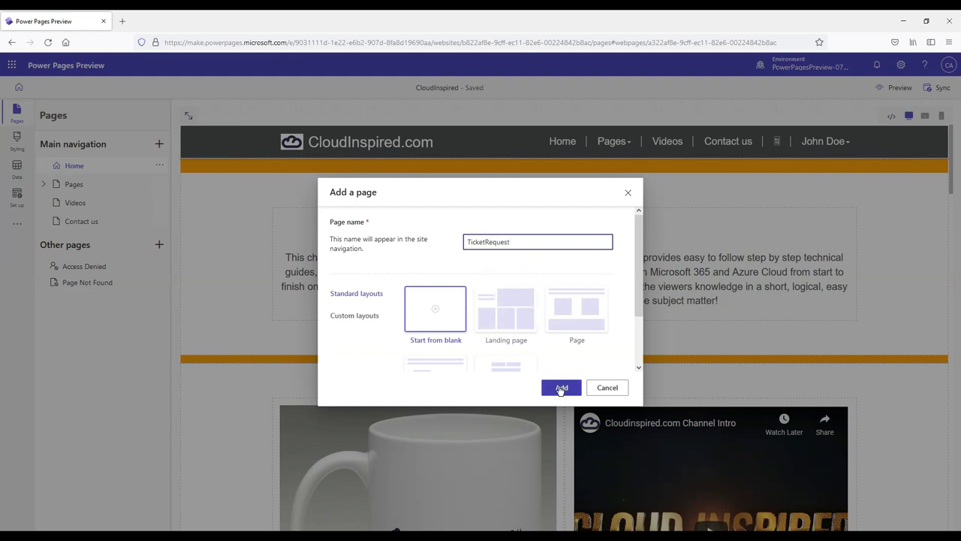
left_click(559, 389)
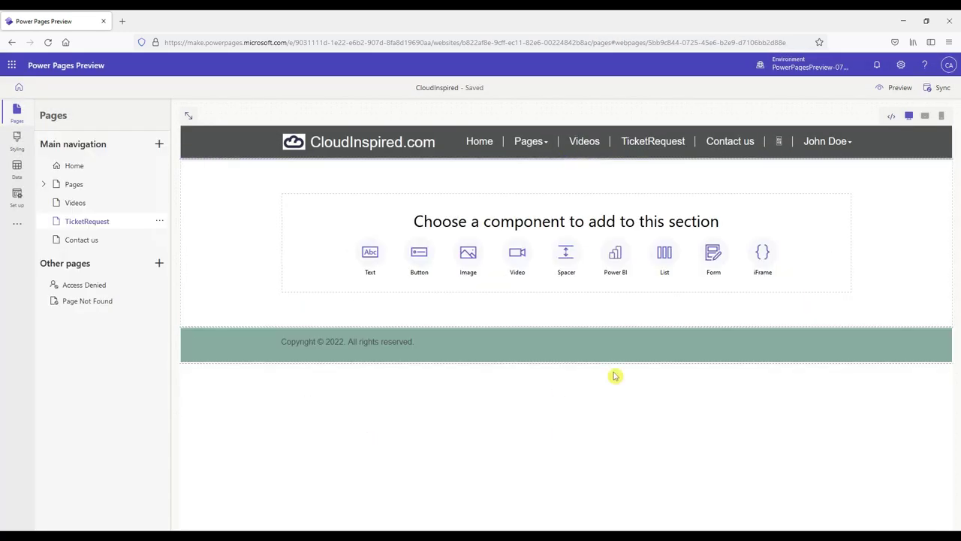
Step: Insert a form component on the page using the TicketRequest table and TicketRequest form
left_click(713, 256)
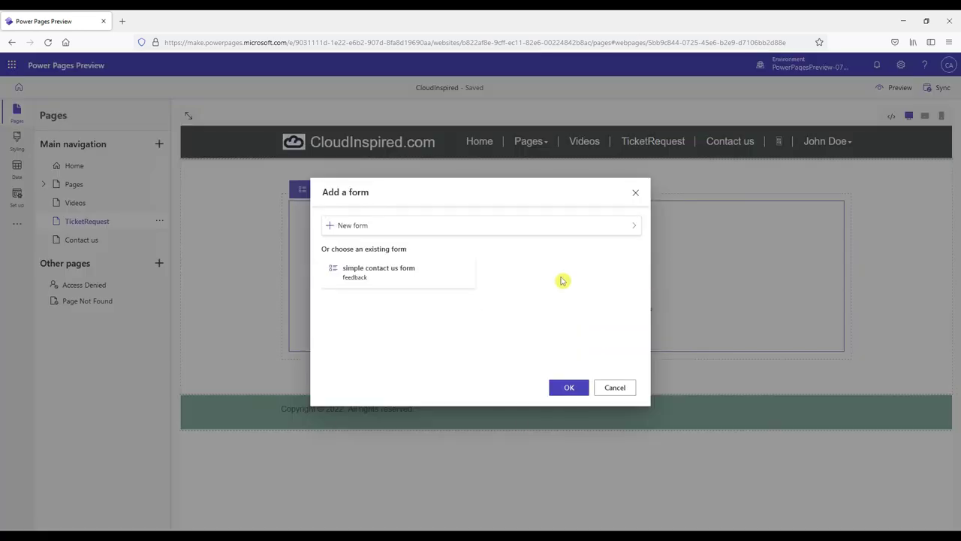
left_click(575, 226)
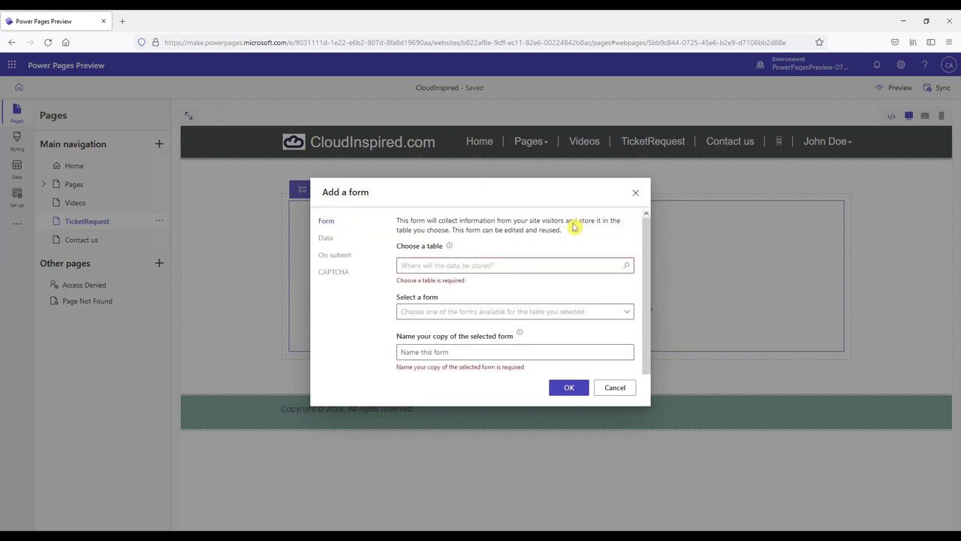
left_click(523, 267)
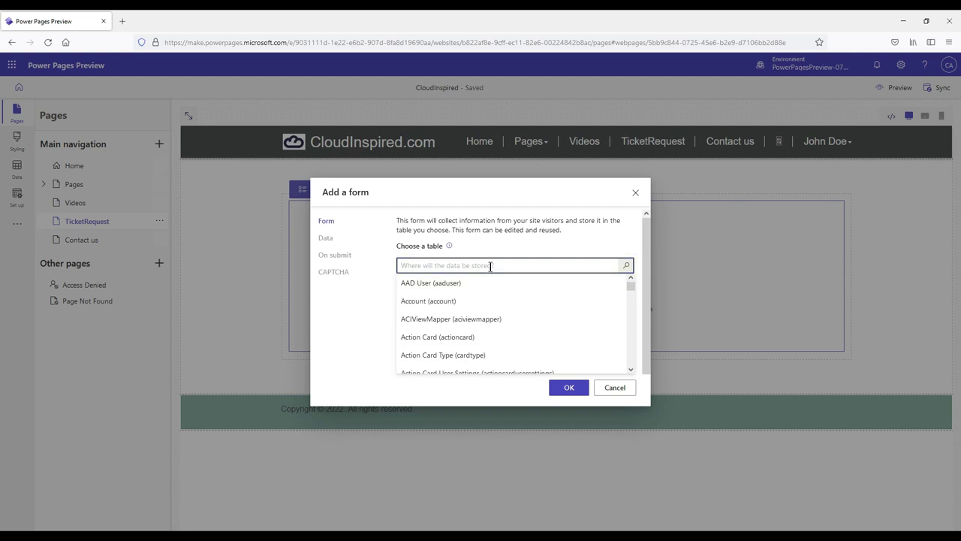
type("tick")
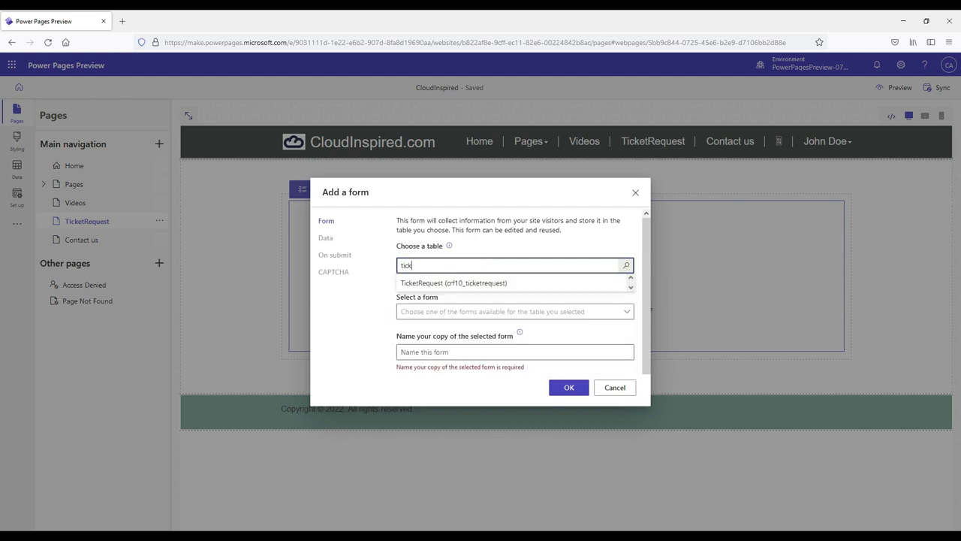
left_click(430, 284)
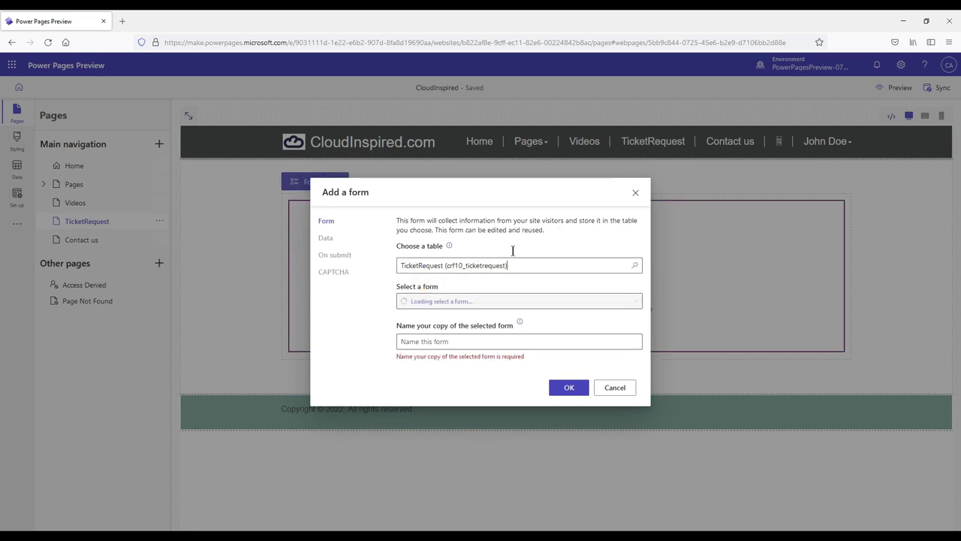
left_click(517, 301)
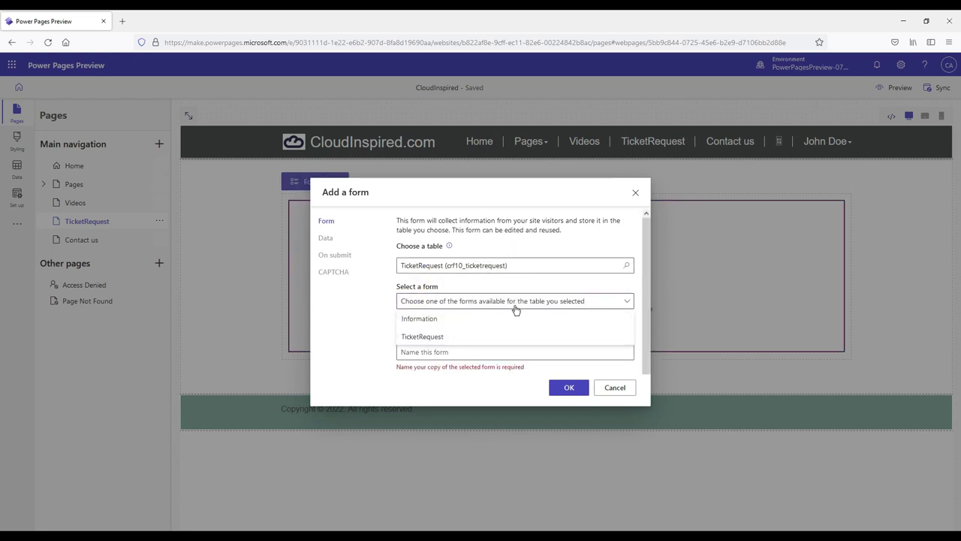
left_click(485, 336)
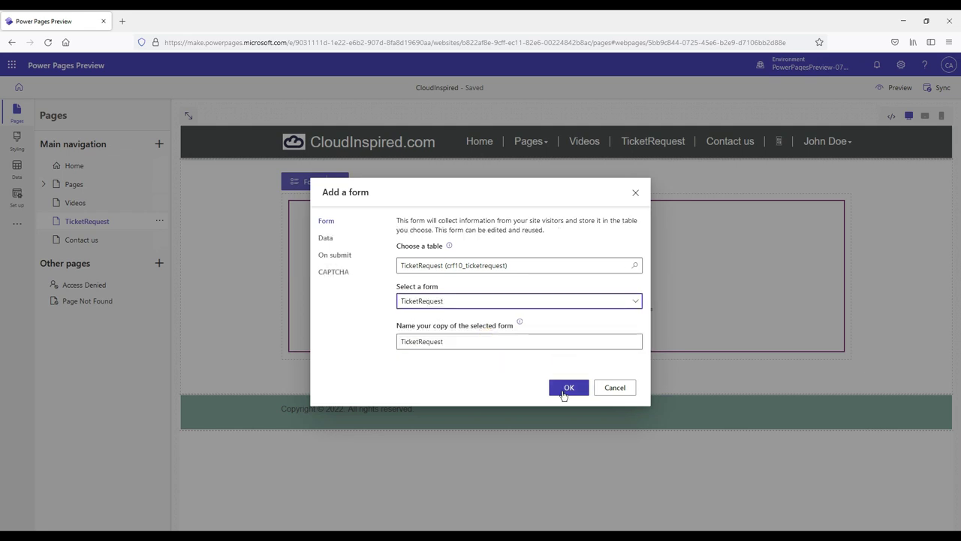
Step: Set the form to create new records, show a thank-you message on submit, and enable CAPTCHA
left_click(332, 241)
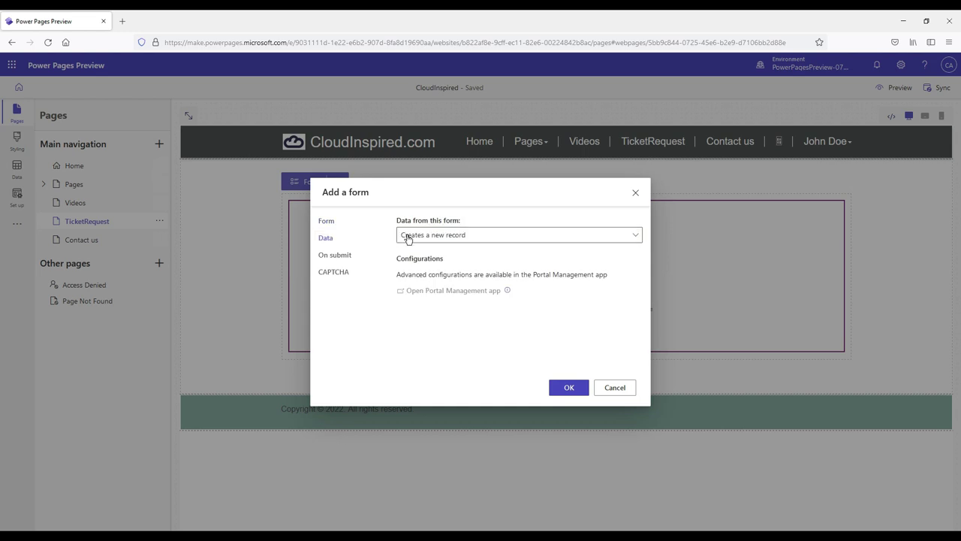
left_click(425, 235)
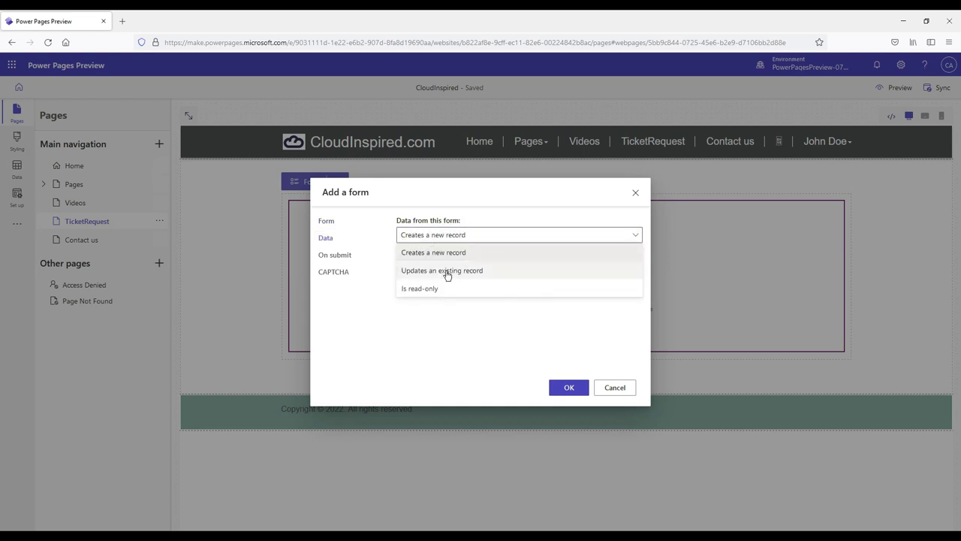
left_click(436, 350)
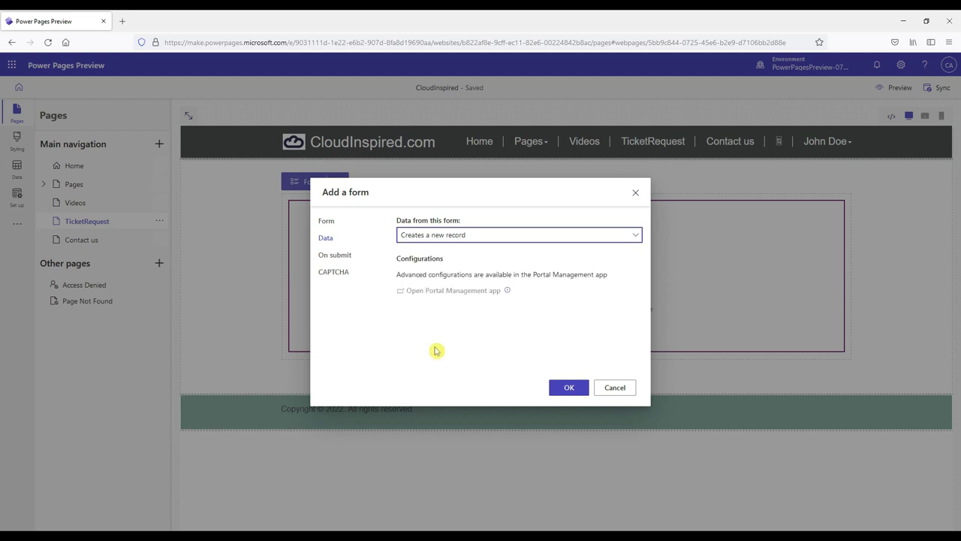
left_click(335, 255)
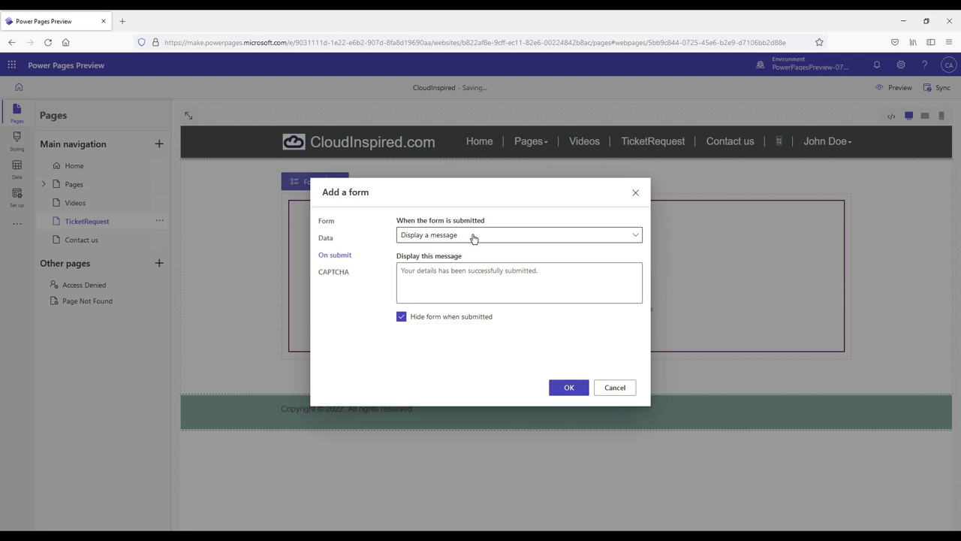
left_click(473, 239)
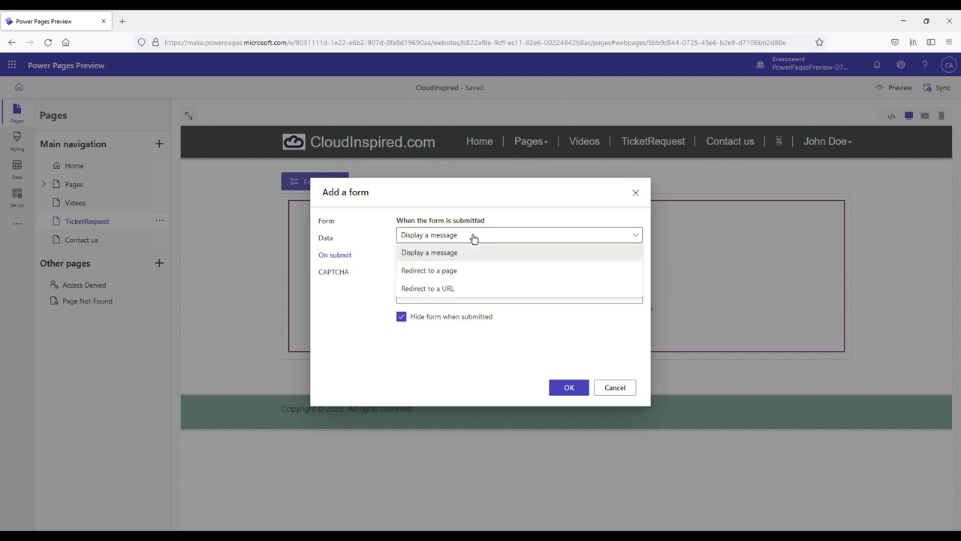
left_click(474, 239)
left_click(398, 273)
type("Thank you, your issue has now been submitted and we will contact you shortly.")
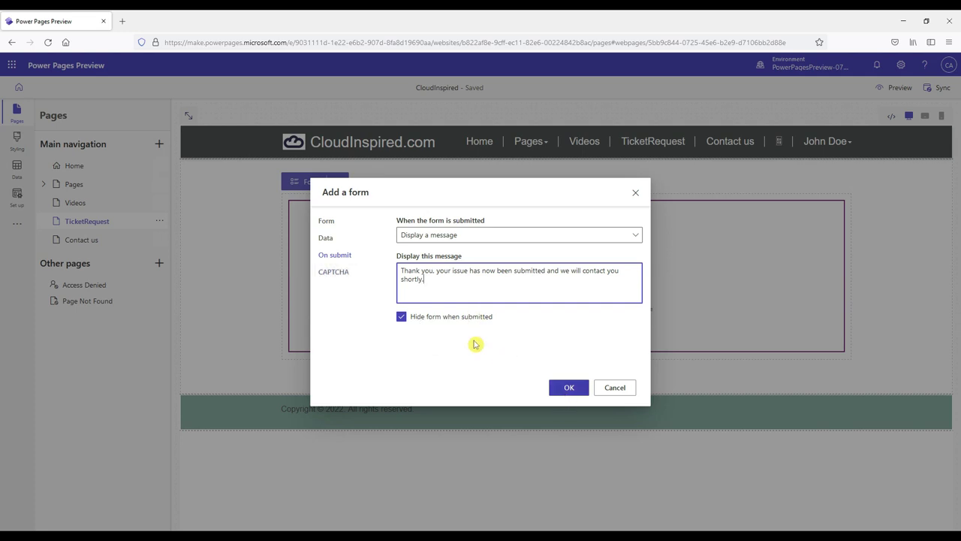
left_click(334, 272)
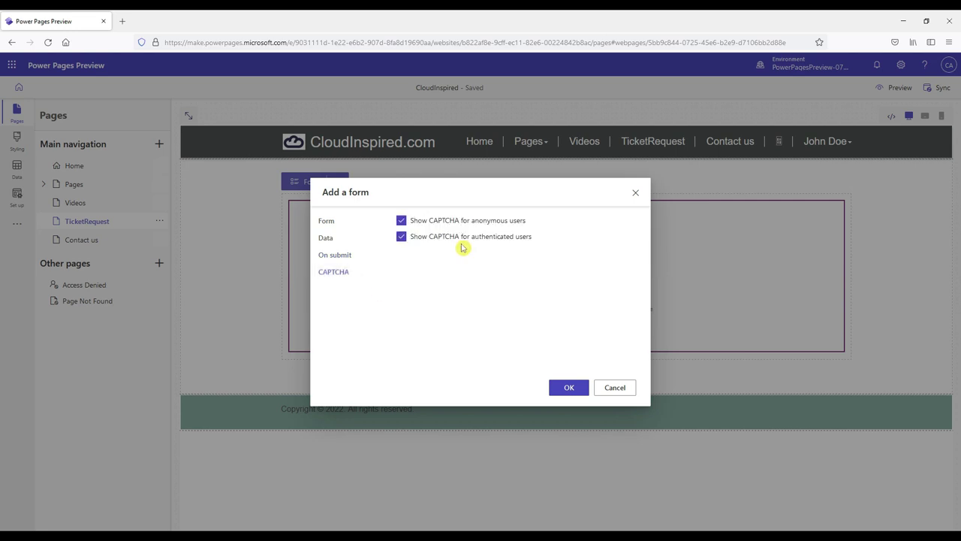
left_click(565, 386)
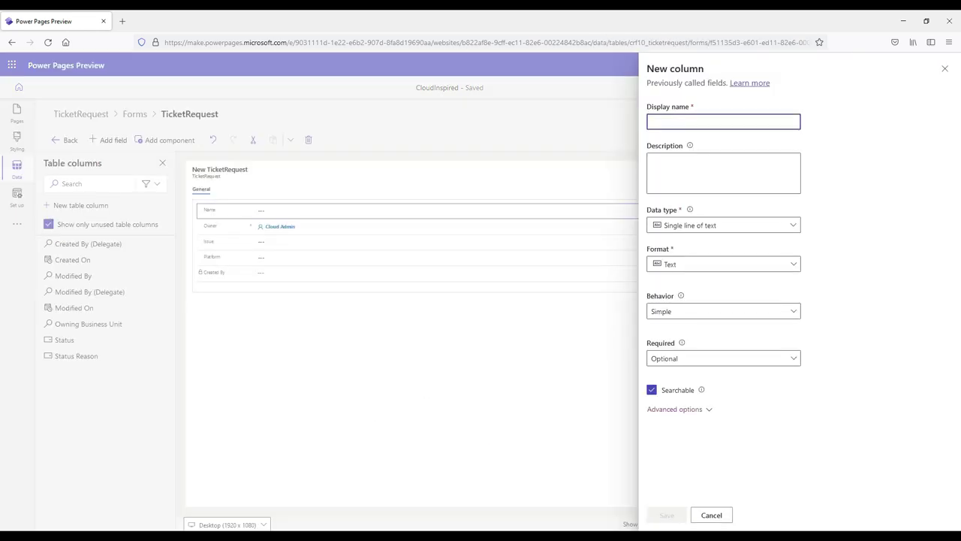
Step: Create a new Email column for the TicketRequest form
type("Email")
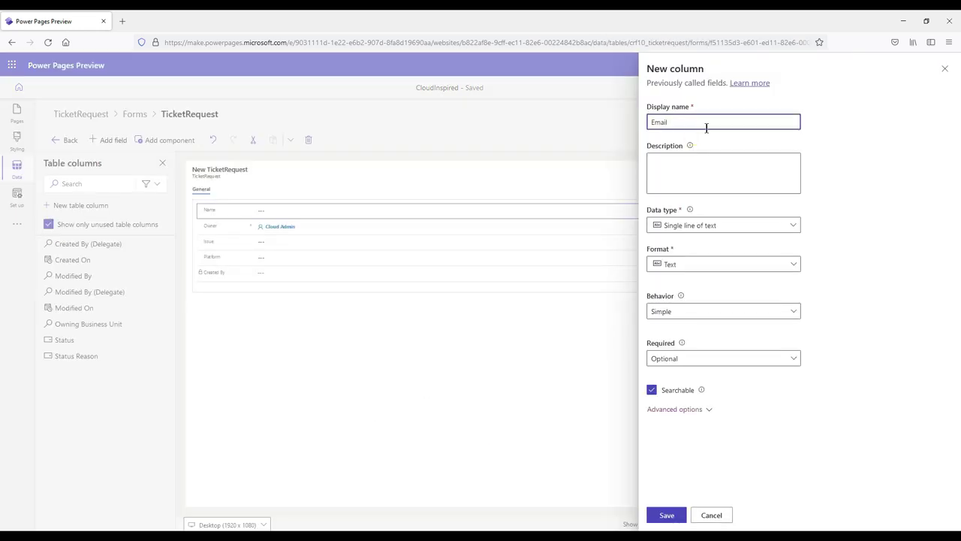
left_click(683, 414)
left_click(683, 414)
left_click(684, 414)
scroll(686, 410, "down", 2)
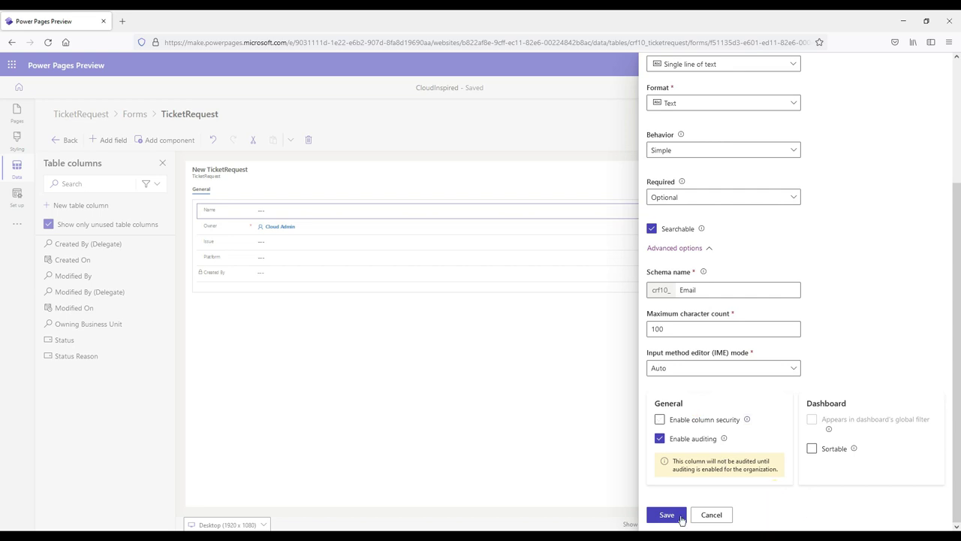
left_click(667, 515)
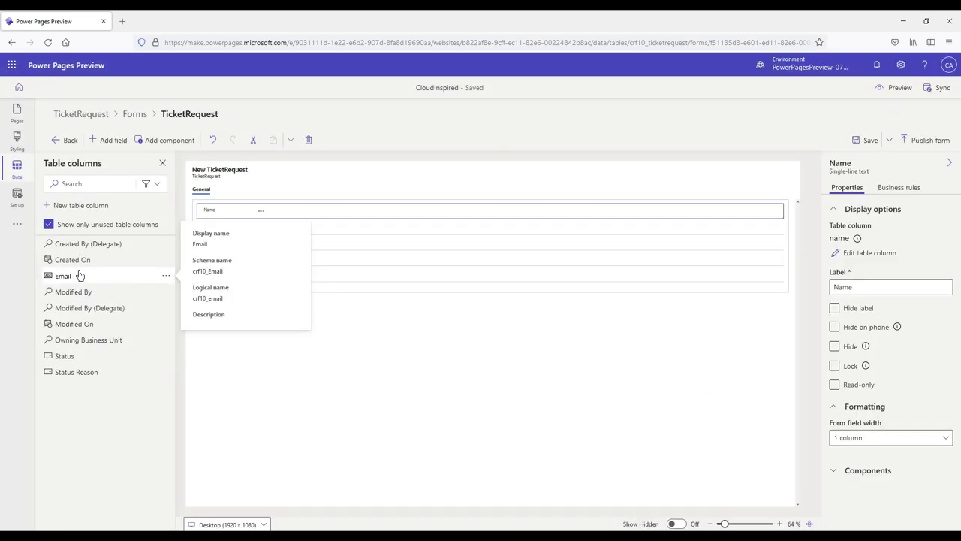
Step: Move Owner to the bottom and remove Created By and Modified By from the form
left_click(84, 290)
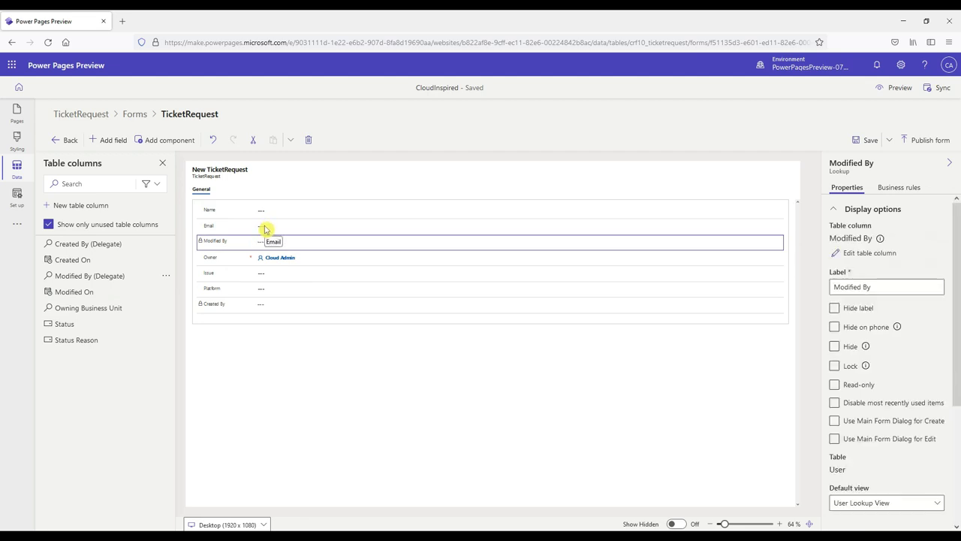
left_click_drag(264, 229, 288, 318)
left_click_drag(289, 244, 282, 317)
left_click(323, 288)
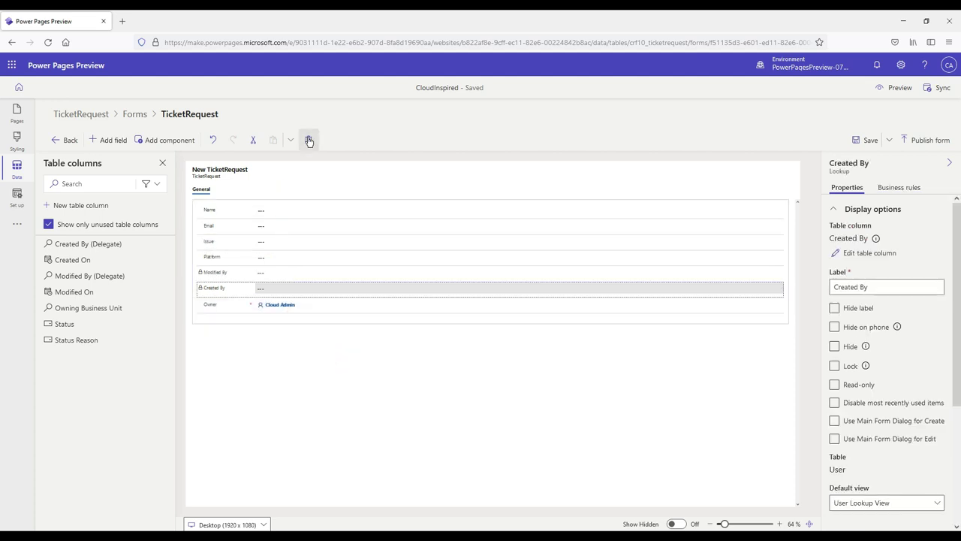
left_click(308, 140)
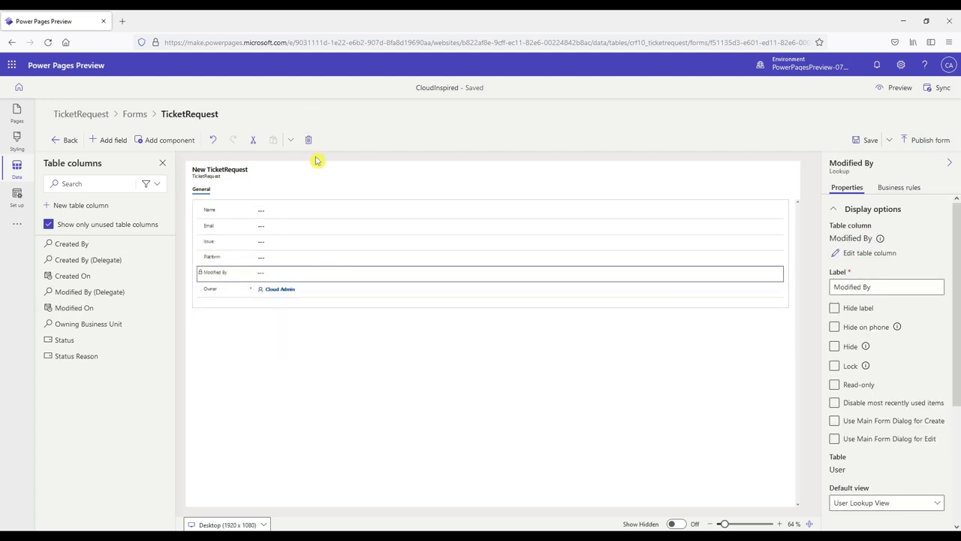
left_click(298, 259)
left_click(278, 273)
left_click(308, 140)
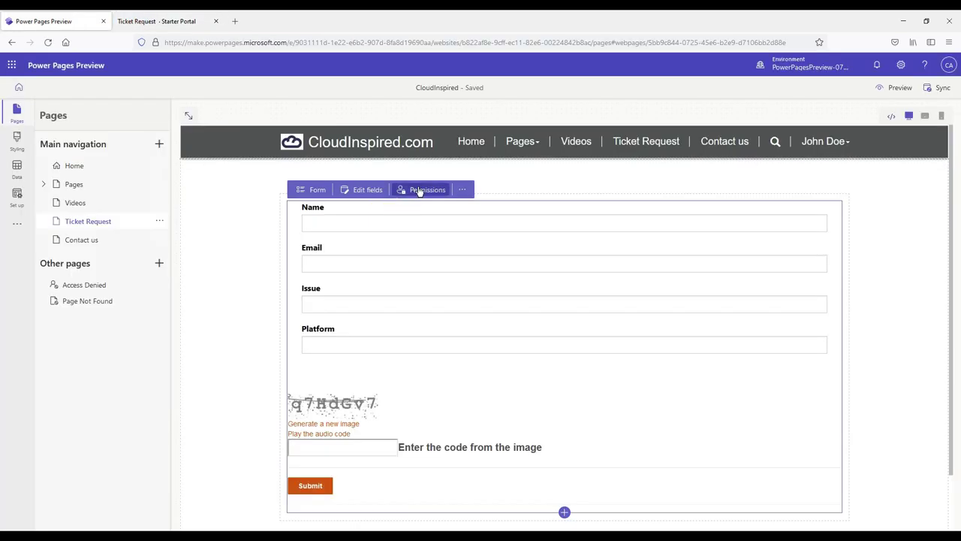
Step: Create permission TicketRequestPermissions with Global access, giving Anonymous Users Write and Create
left_click(419, 190)
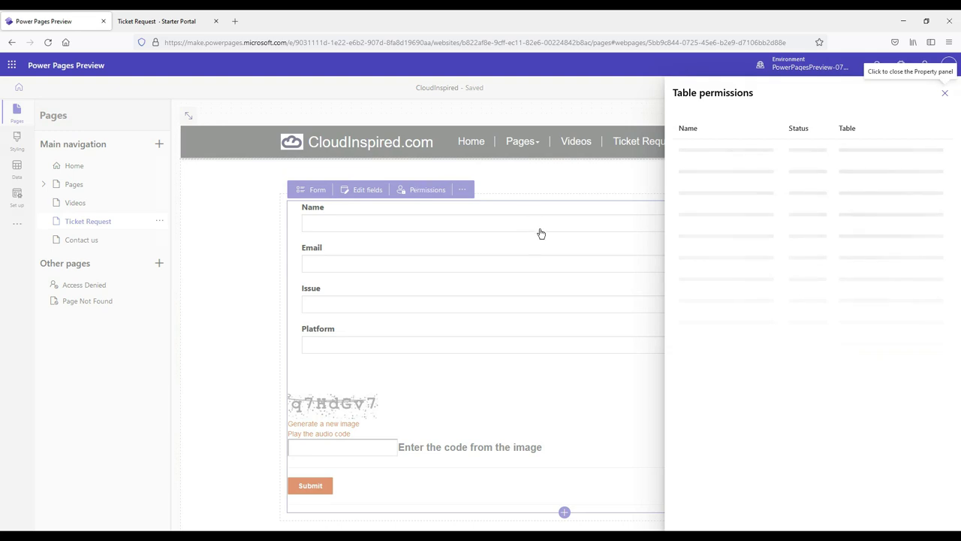
left_click(833, 377)
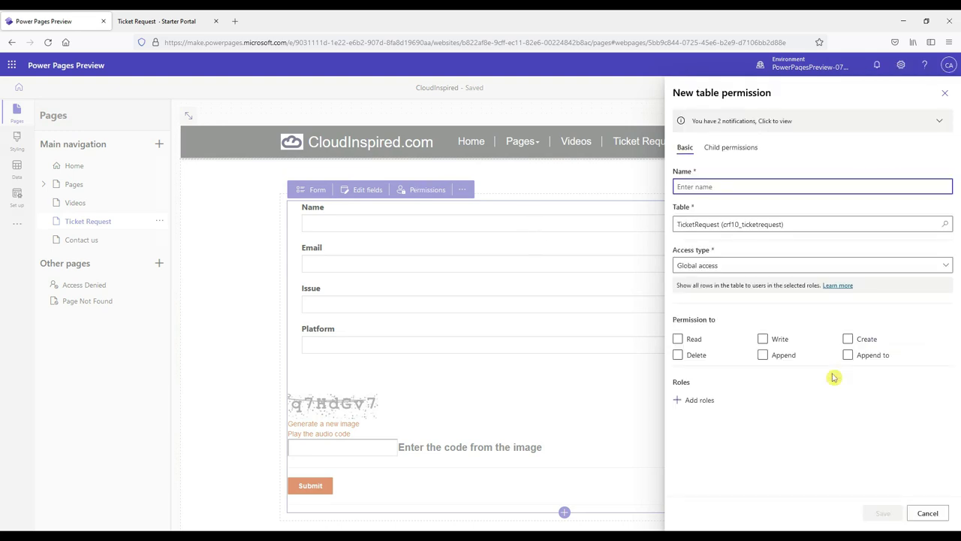
type("TicketRequestPermissions")
left_click(741, 272)
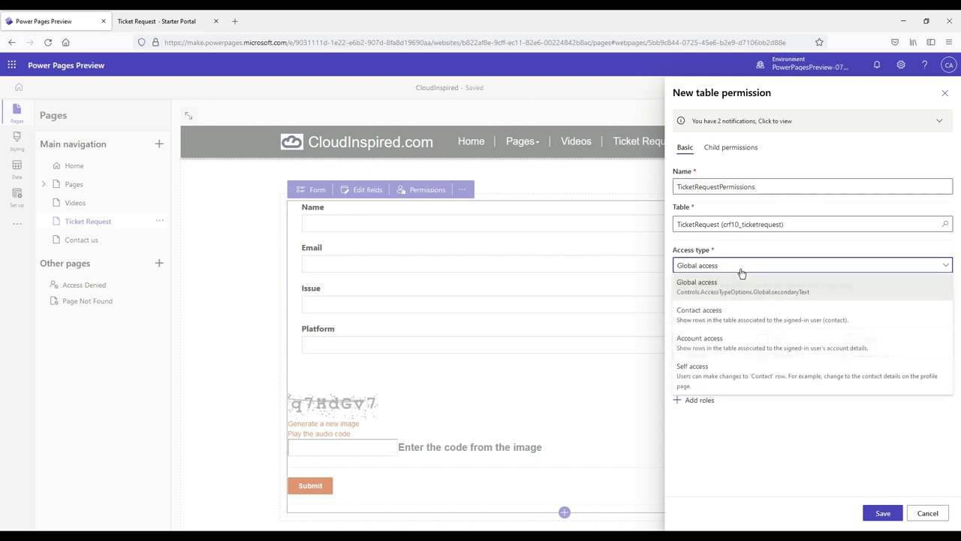
left_click(742, 275)
left_click(706, 400)
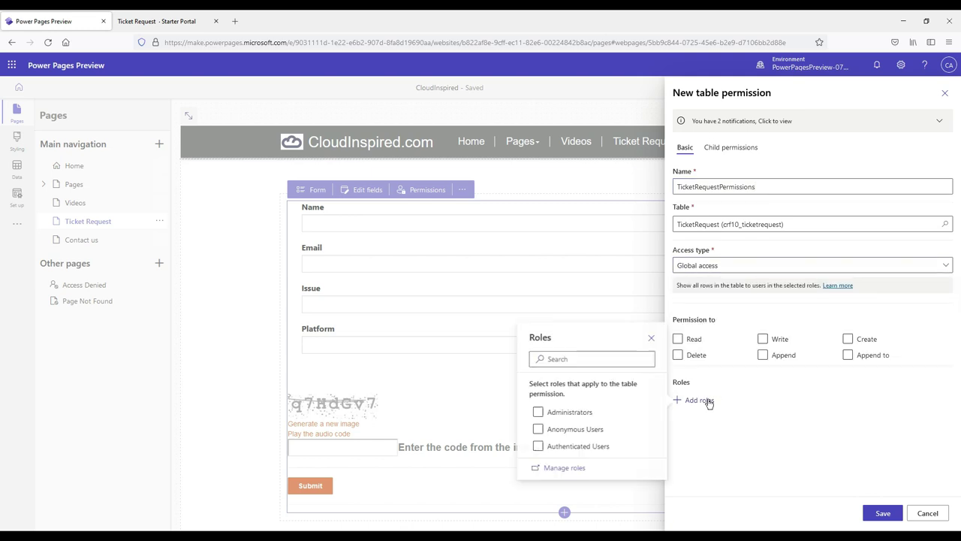
left_click(583, 414)
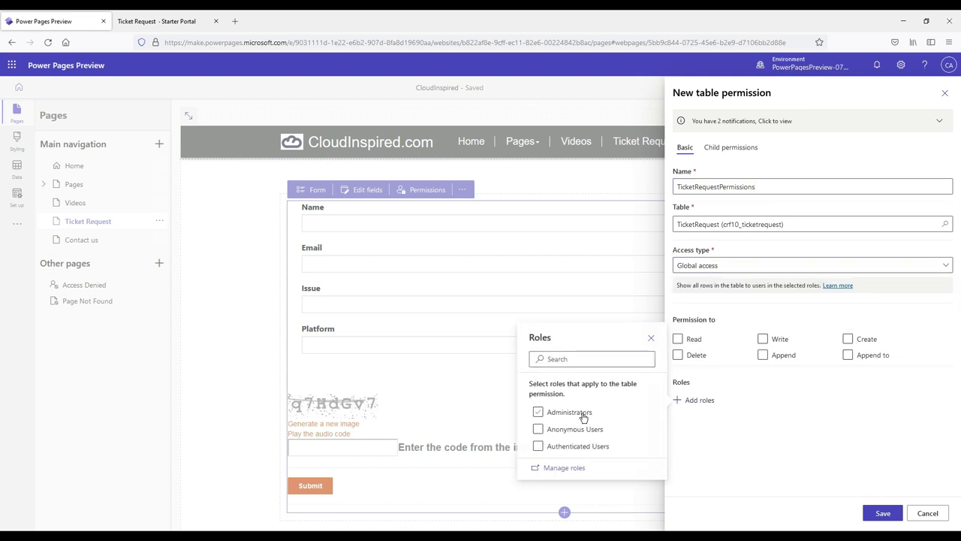
left_click(651, 338)
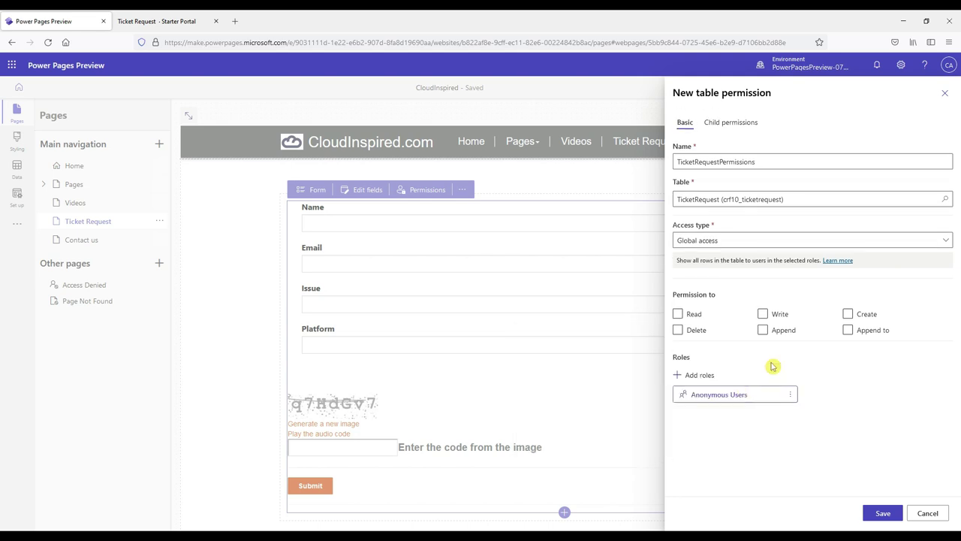
left_click(763, 315)
left_click(850, 317)
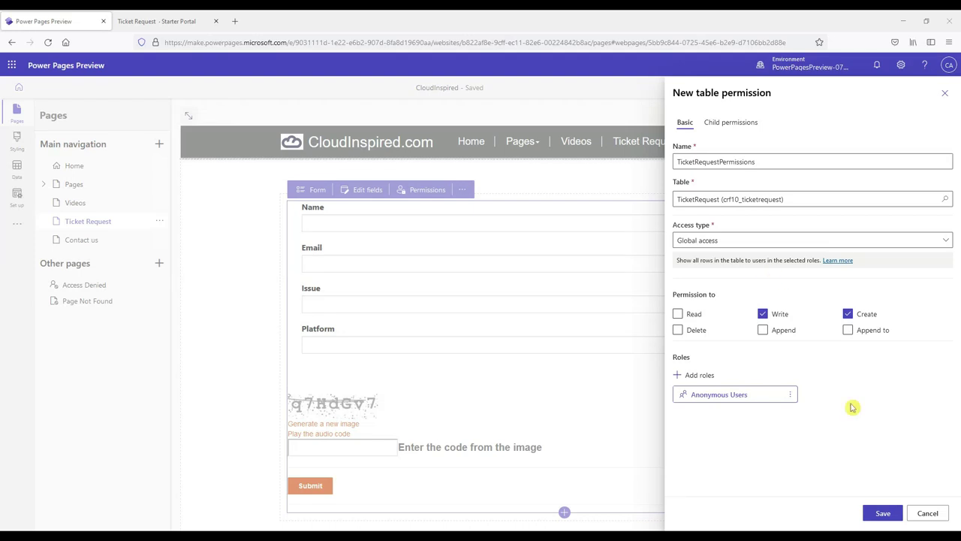
left_click(877, 513)
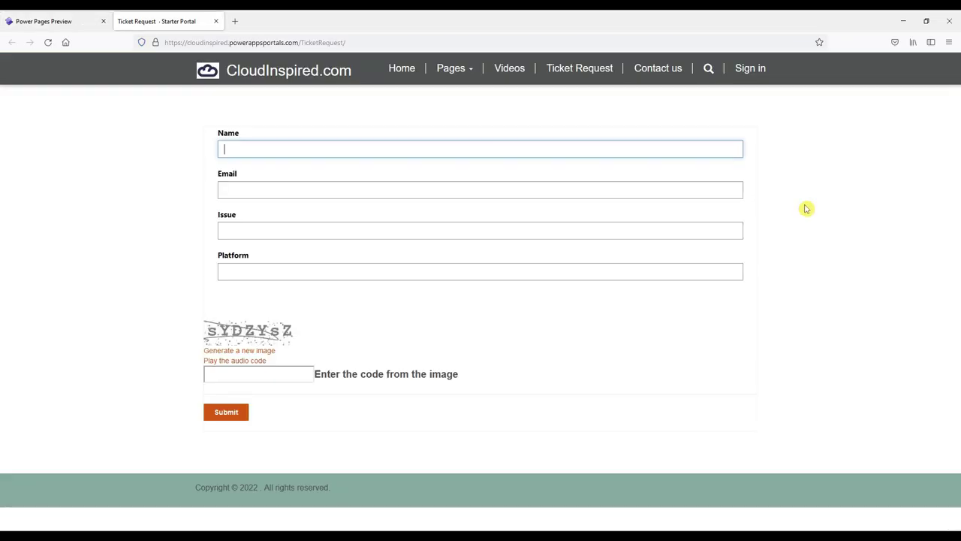
Step: Fill the live Ticket Request form with the requester's name, e-mail, 'Azure' and the CAPTCHA code
type("Fred Bloggs")
key("Tab")
key("Tab")
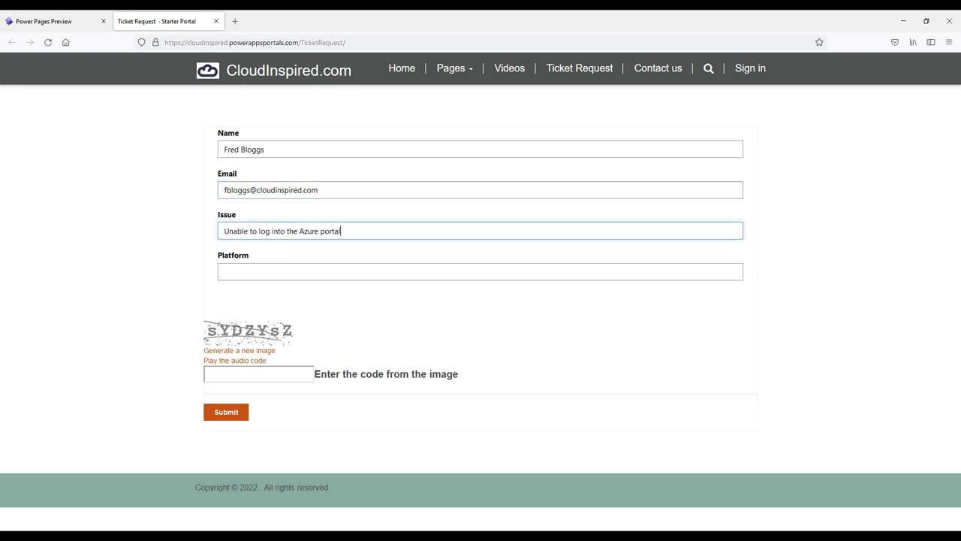
type("Azure")
left_click(266, 373)
type("sYDZYsZ")
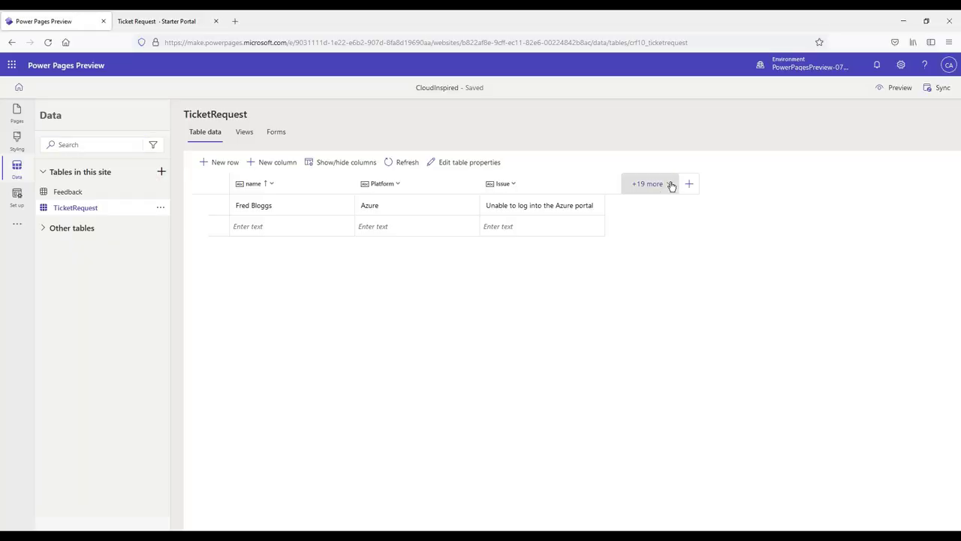
Step: Open the extra-columns list on the TicketRequest table view to add Email
left_click(669, 184)
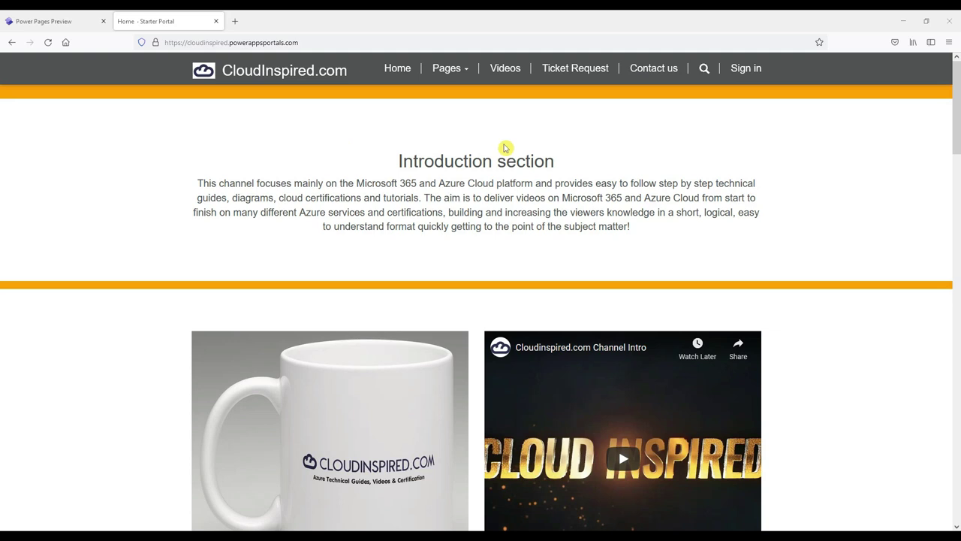
Step: From the CloudInspired.com portal Sign in page, go to Register and continue to Microsoft account sign-in
left_click(748, 72)
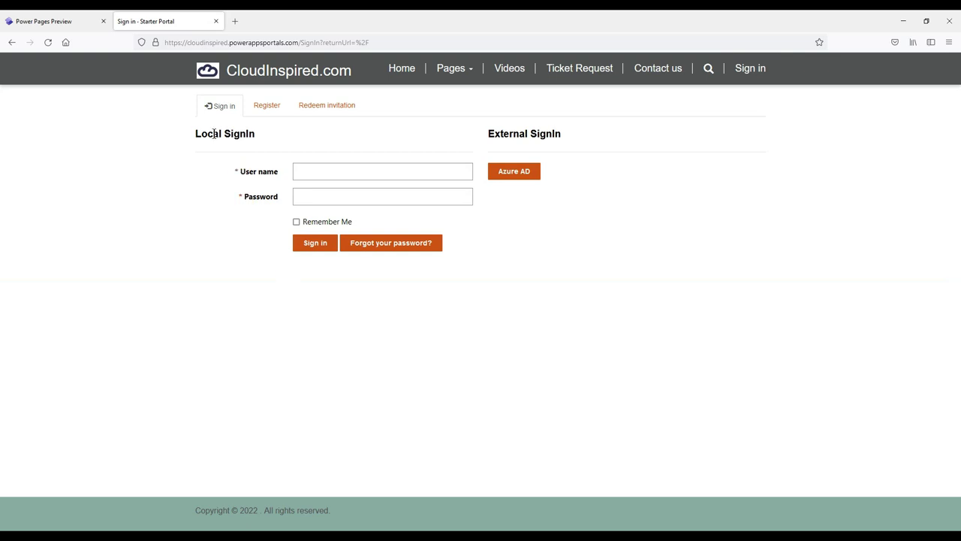
left_click_drag(193, 135, 273, 136)
left_click(274, 137)
left_click(268, 108)
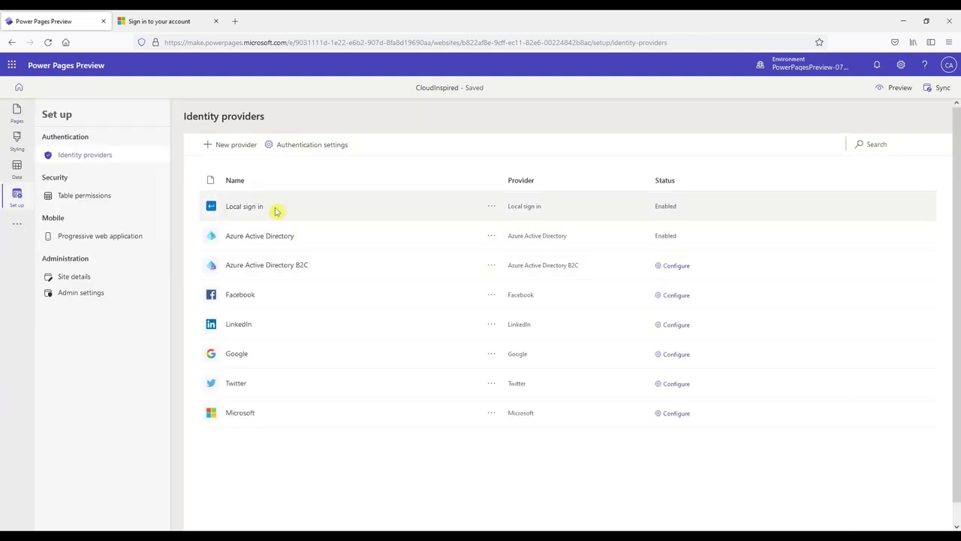
Step: Review the Table permissions (including TicketRequestPermissions), Progressive web application and Site details setup pages
left_click_drag(275, 211, 227, 208)
left_click(94, 197)
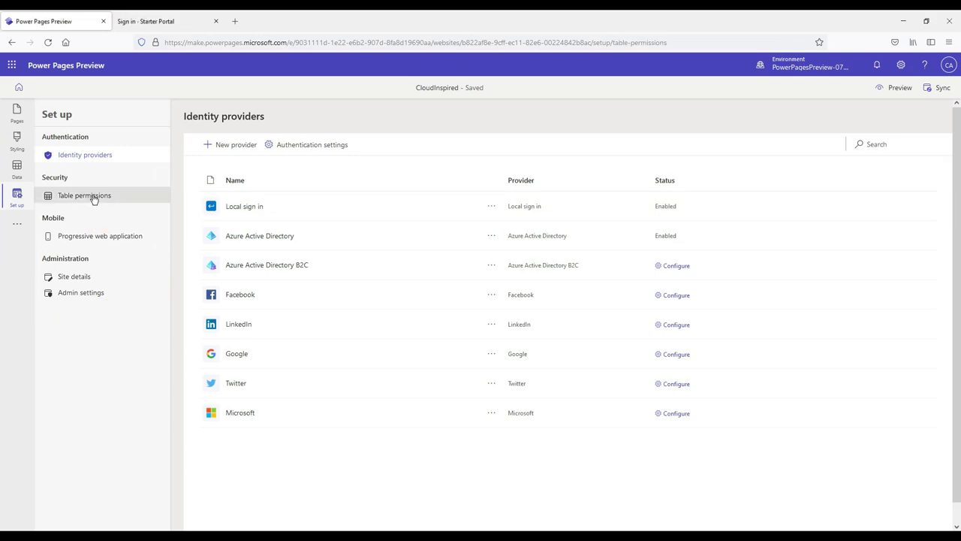
left_click(115, 241)
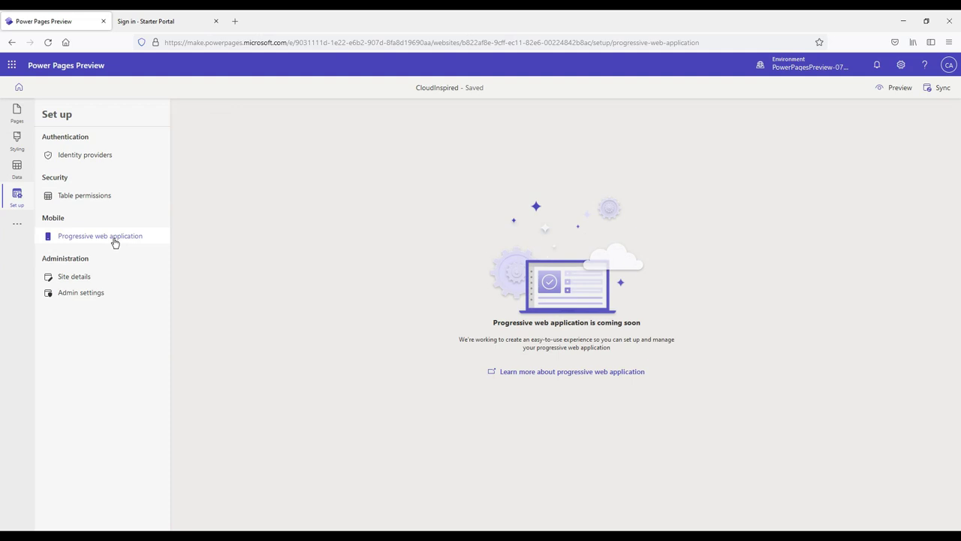
left_click(89, 280)
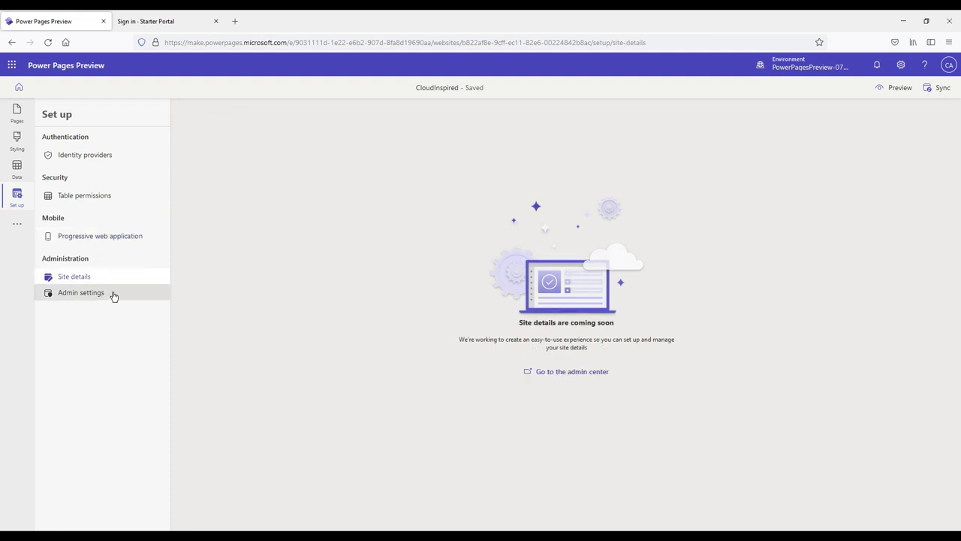